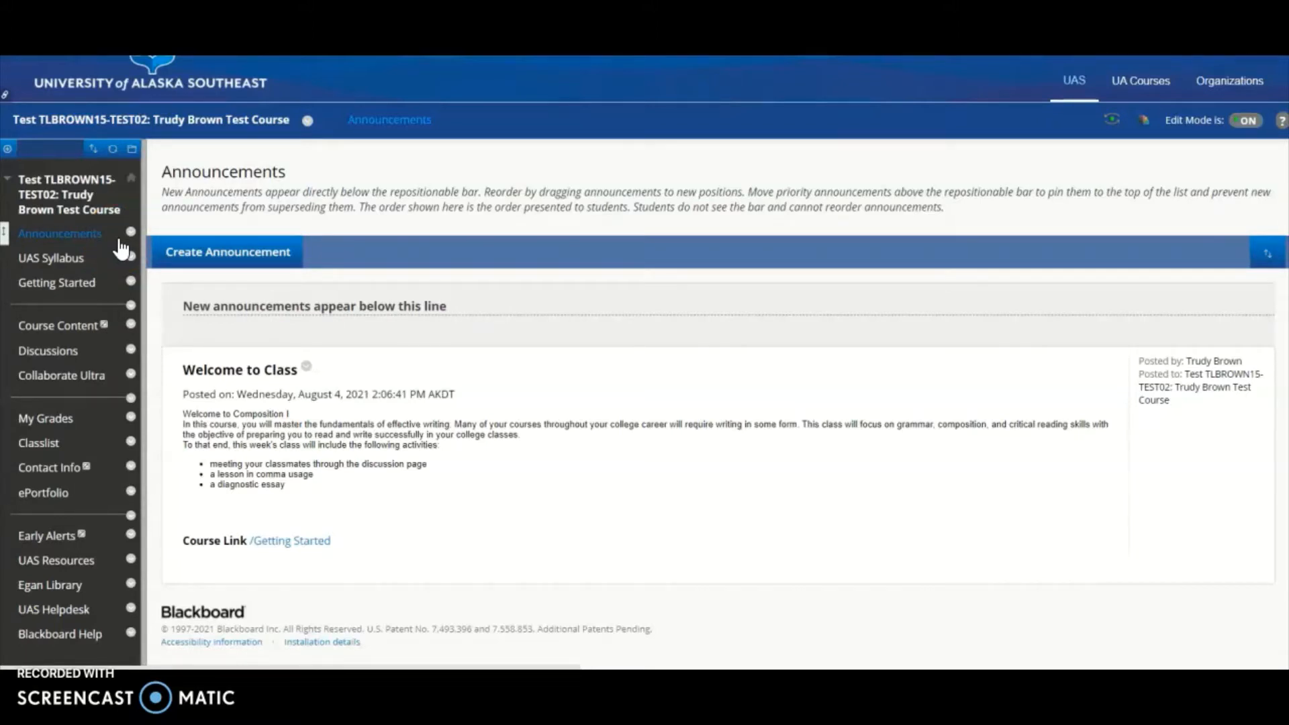
- Open the Full Grade Center from the course management controls
click(67, 349)
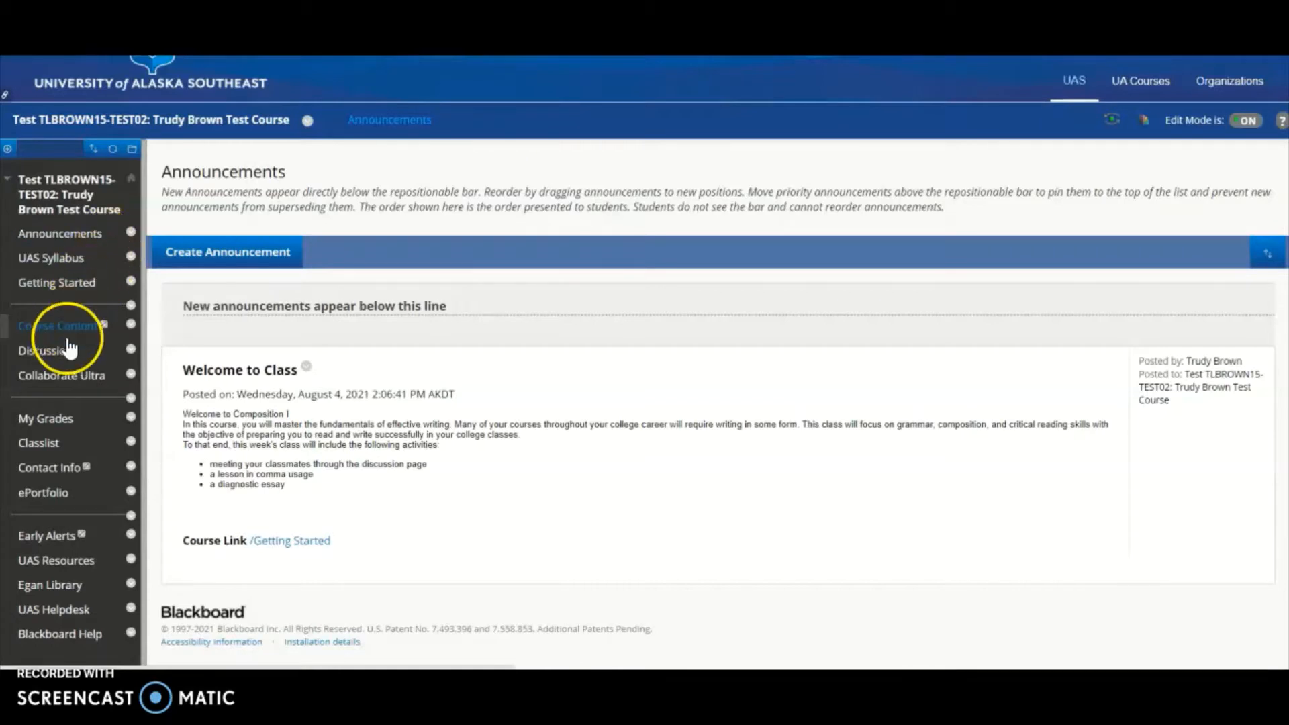
scroll(87, 346, down, 2)
scroll(68, 366, down, 3)
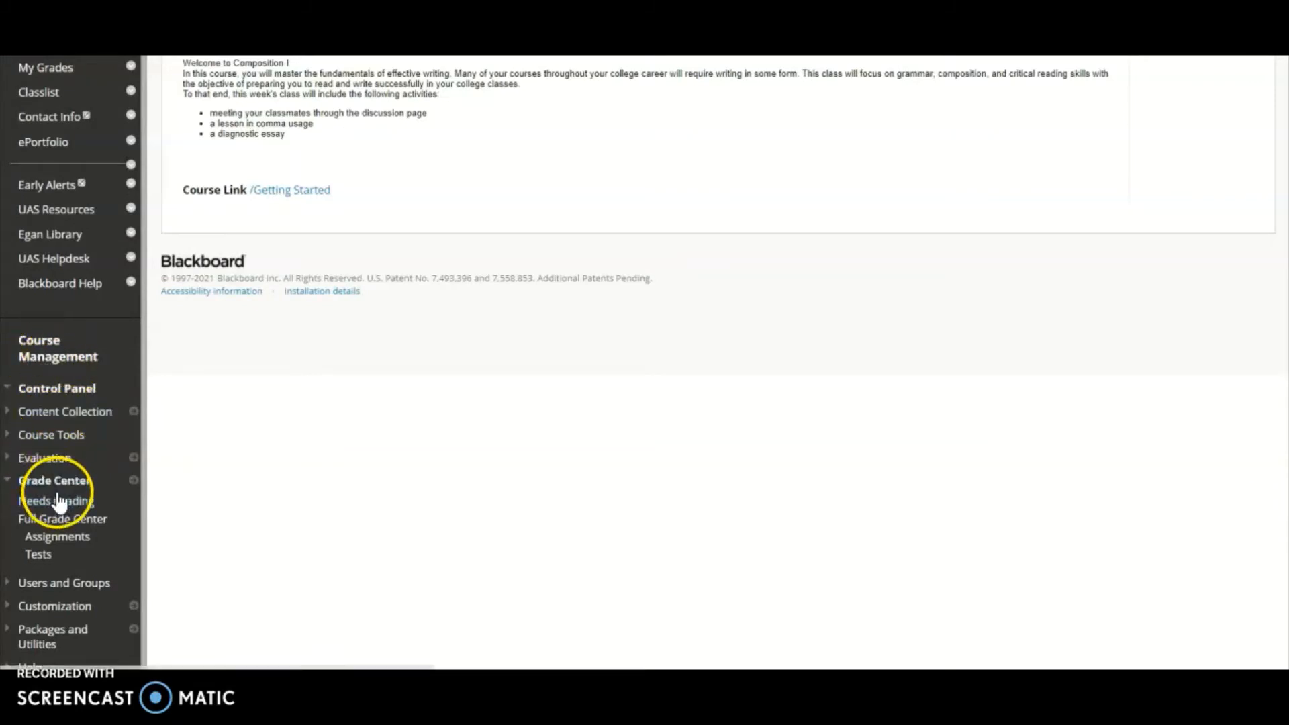
click(23, 489)
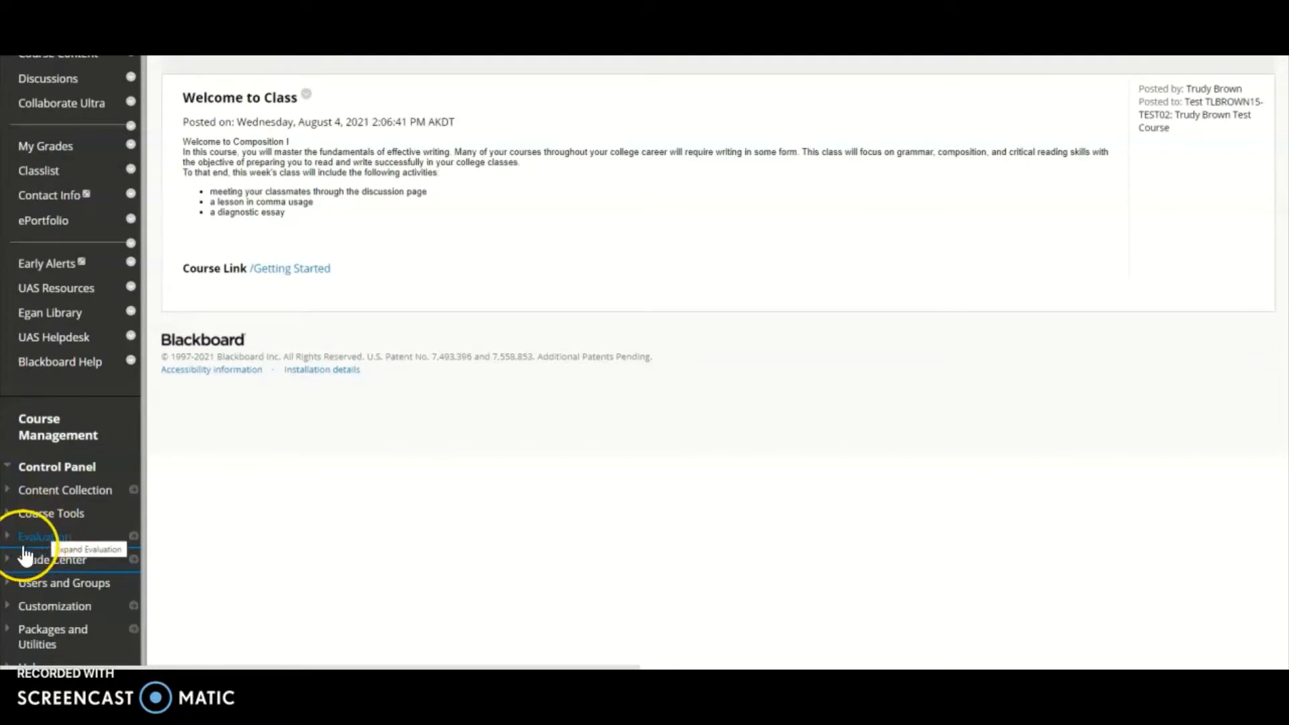
click(9, 564)
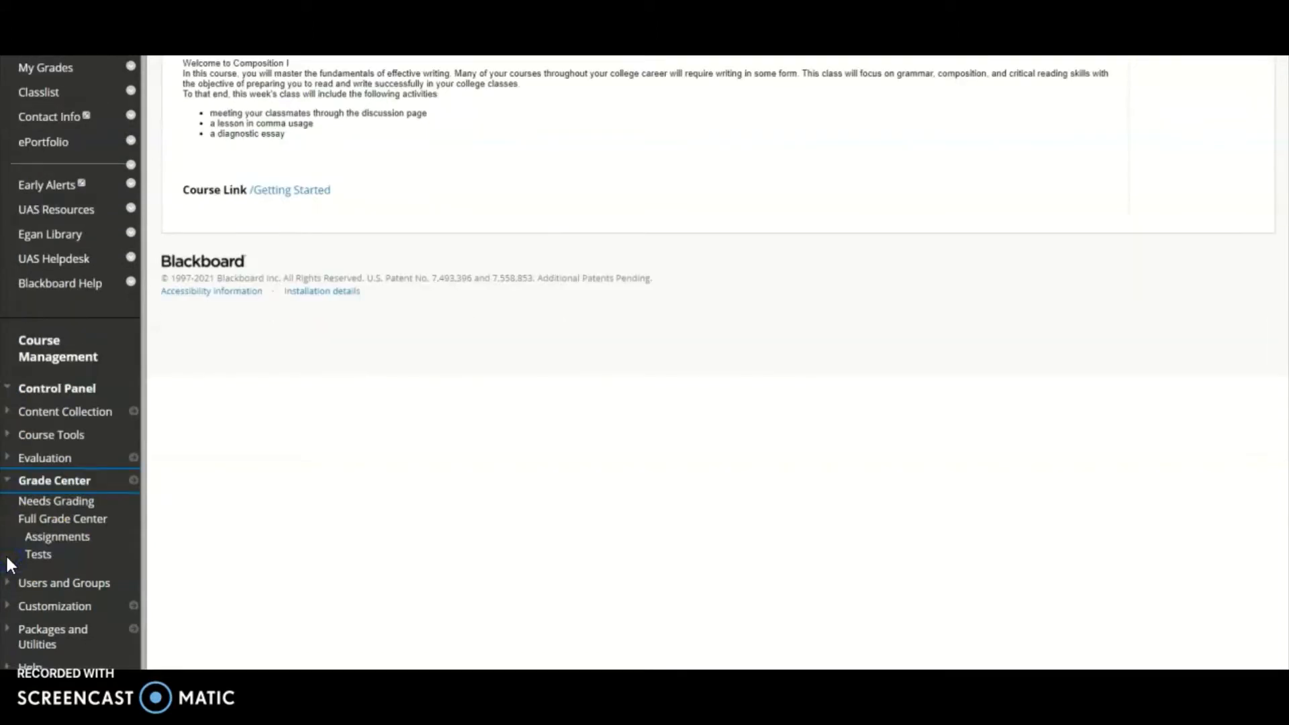
click(89, 526)
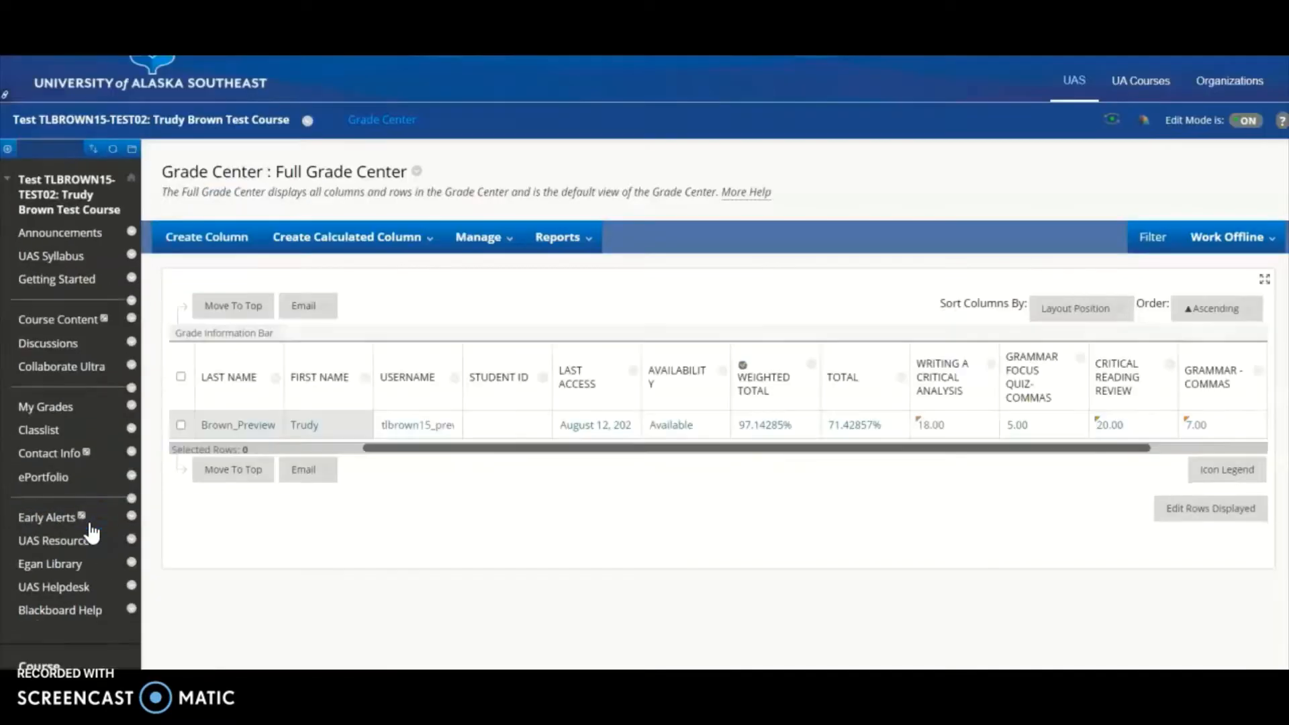
click(93, 522)
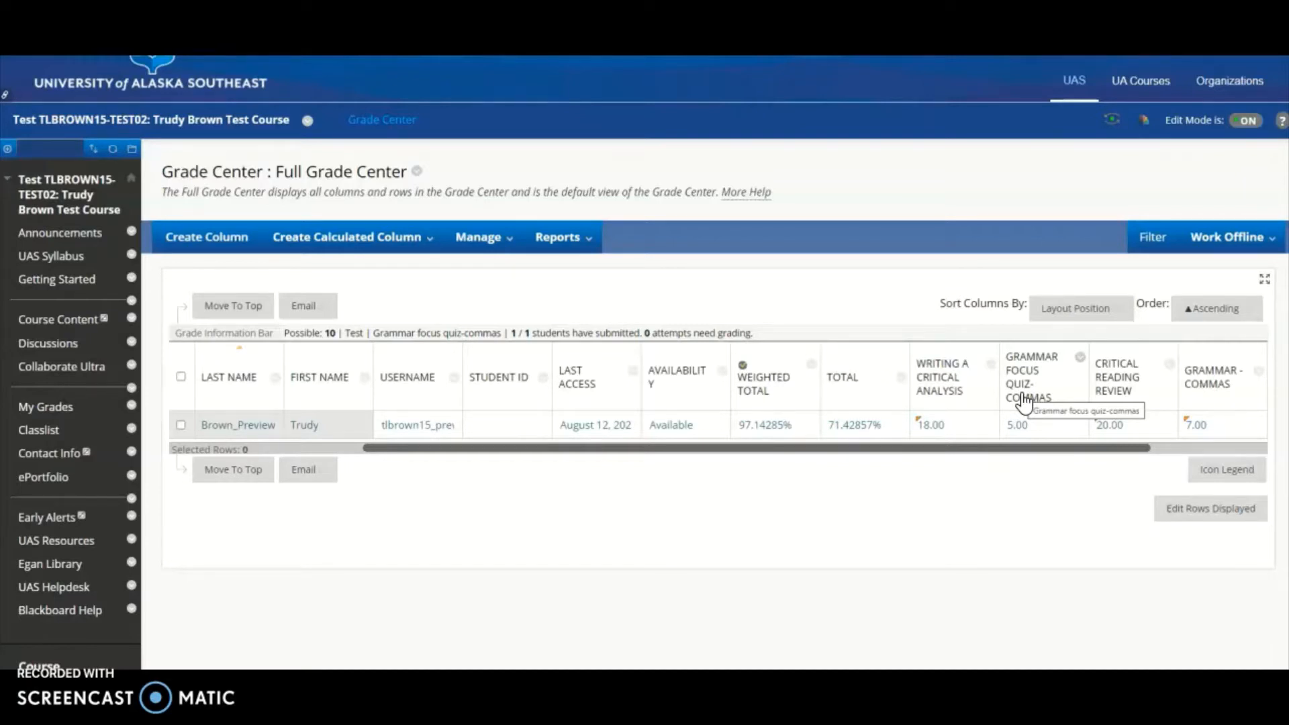
click(240, 254)
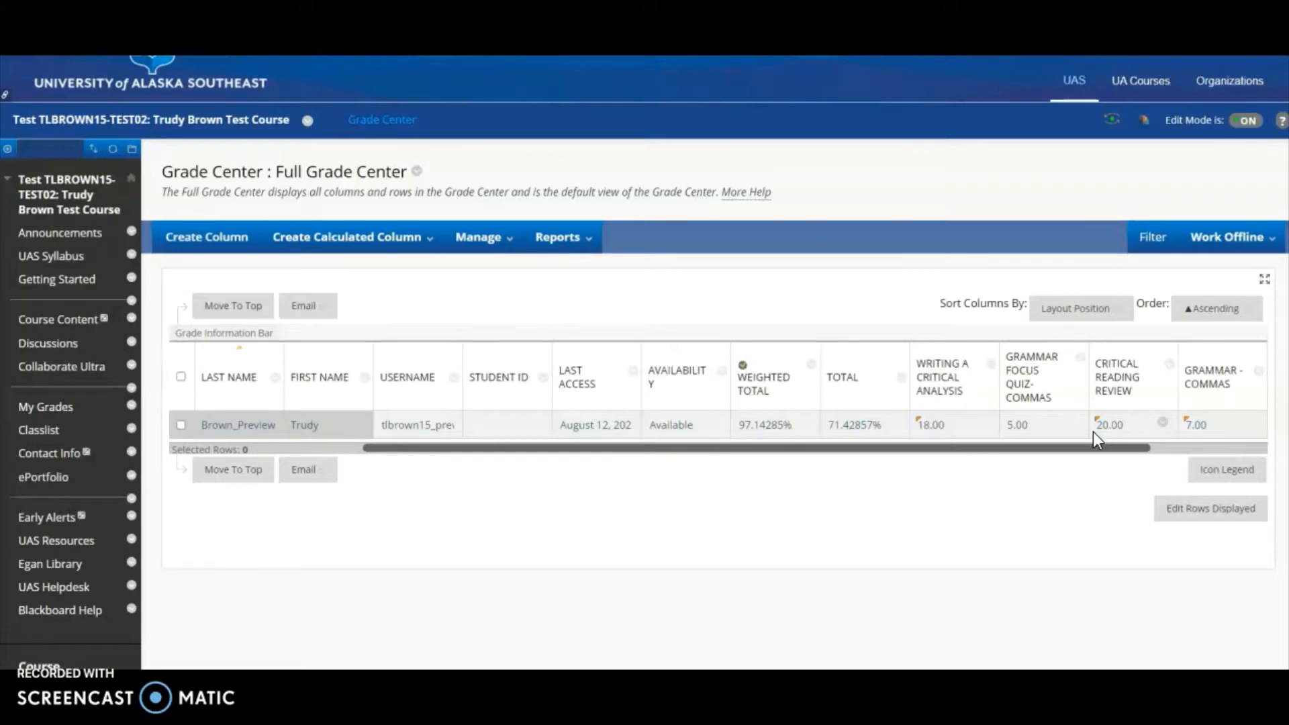
click(1066, 490)
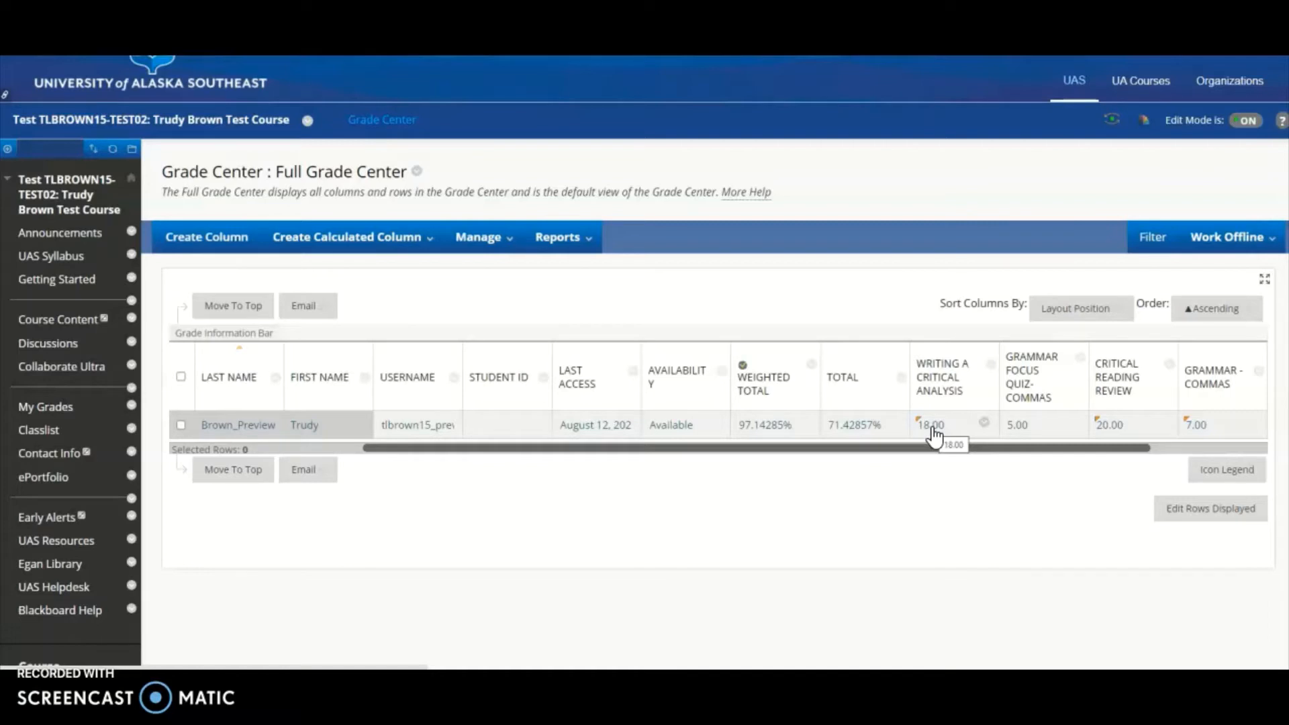
click(1017, 429)
click(1202, 440)
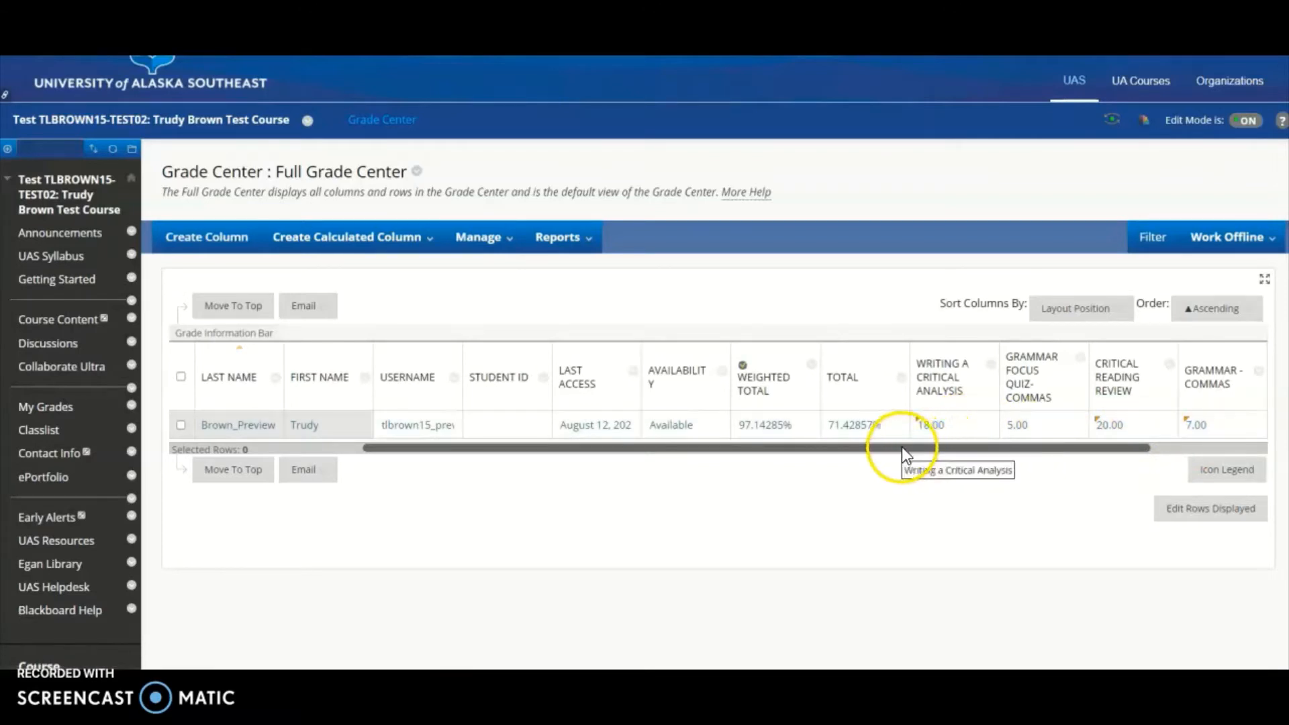
- Open the Total column's information for editing from the Full Grade Center
click(901, 378)
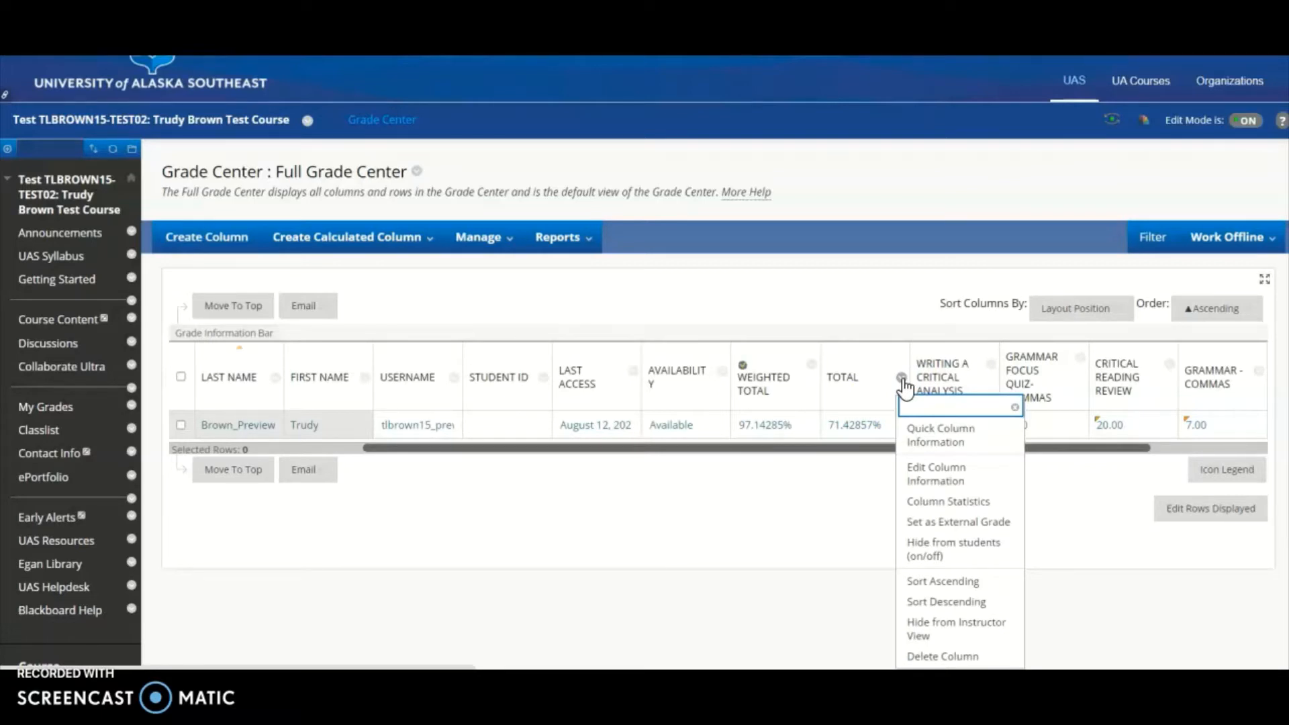
click(928, 478)
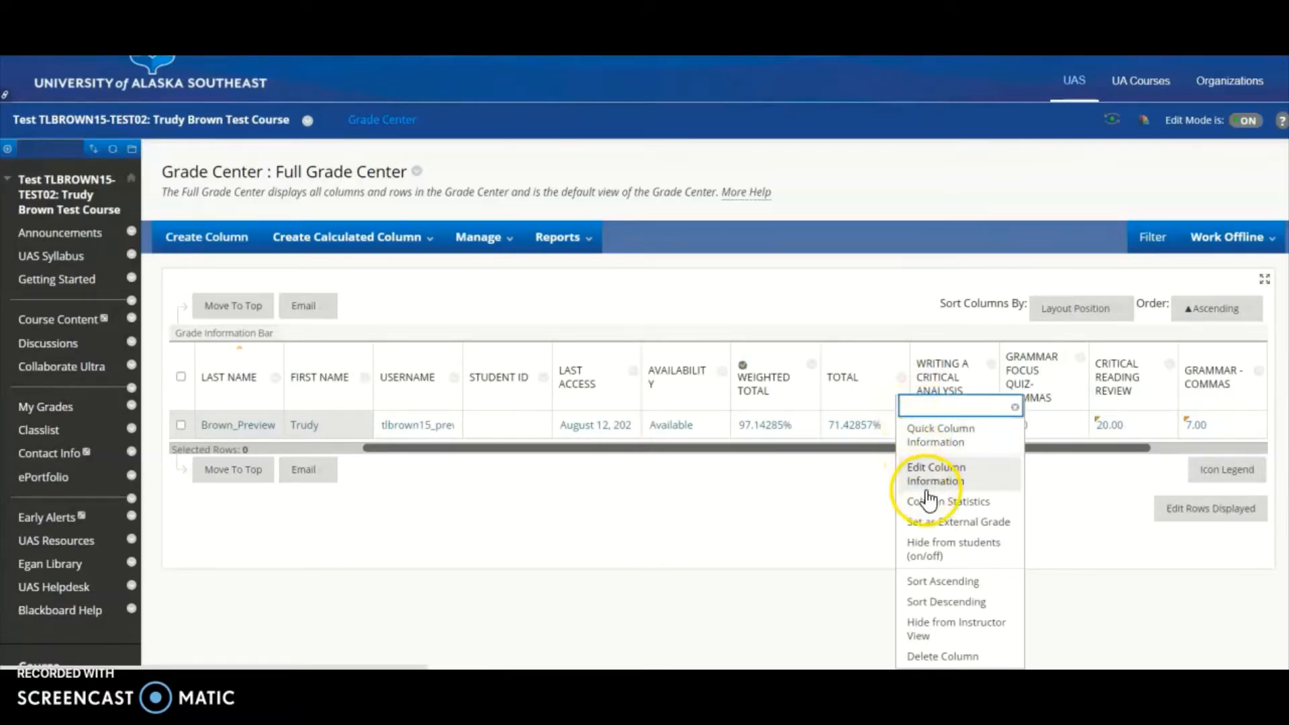
click(938, 482)
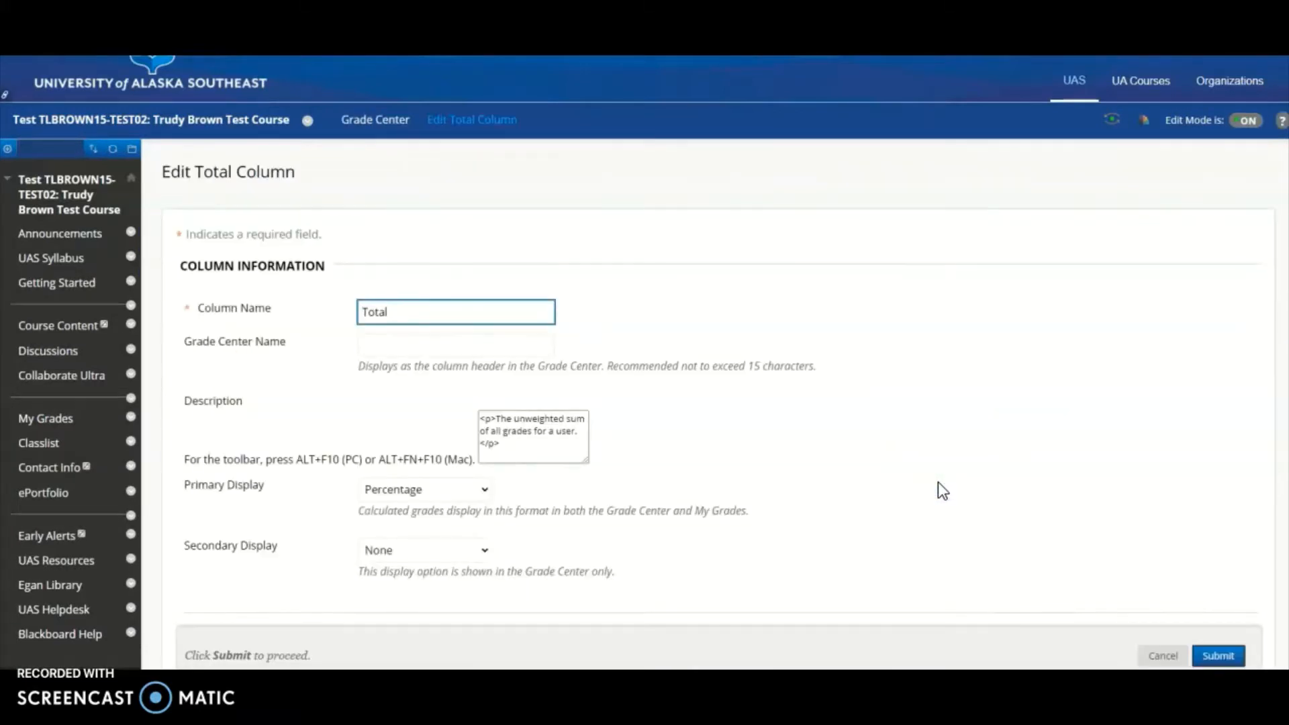
click(422, 320)
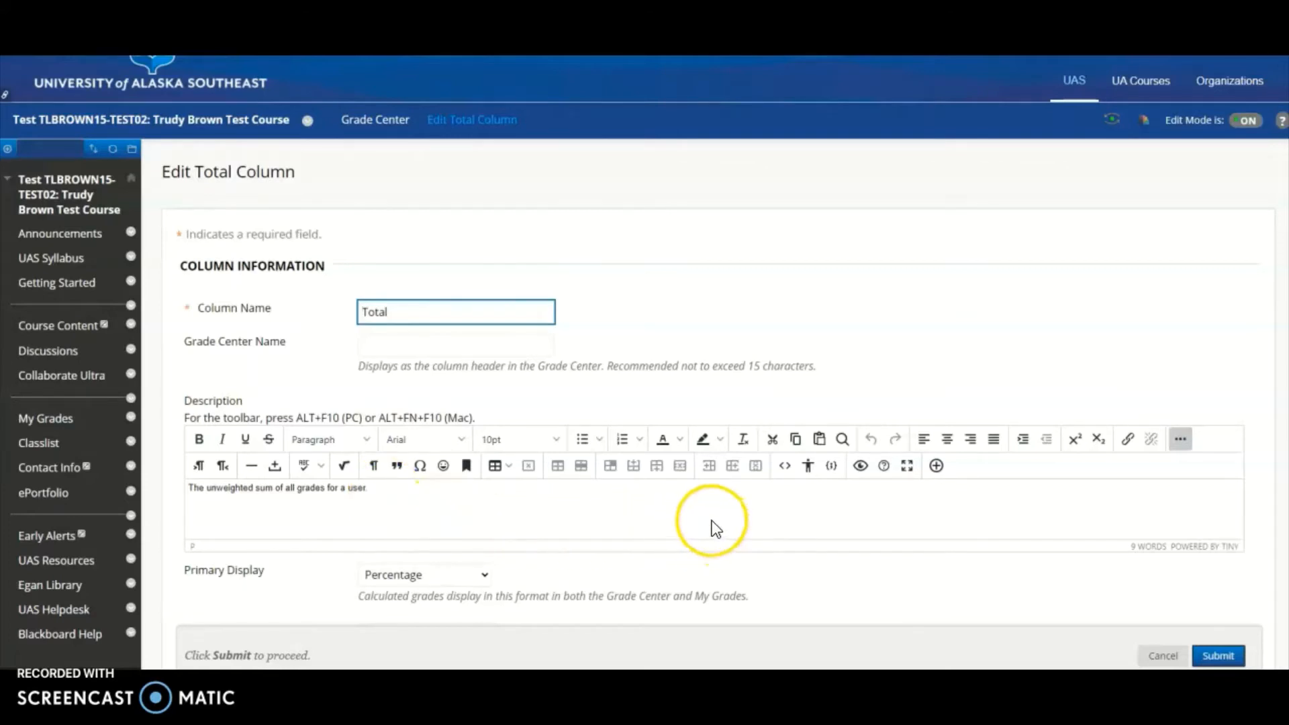
- Try Score as the Total column's primary display, and set it back to Percentage
scroll(711, 521, down, 3)
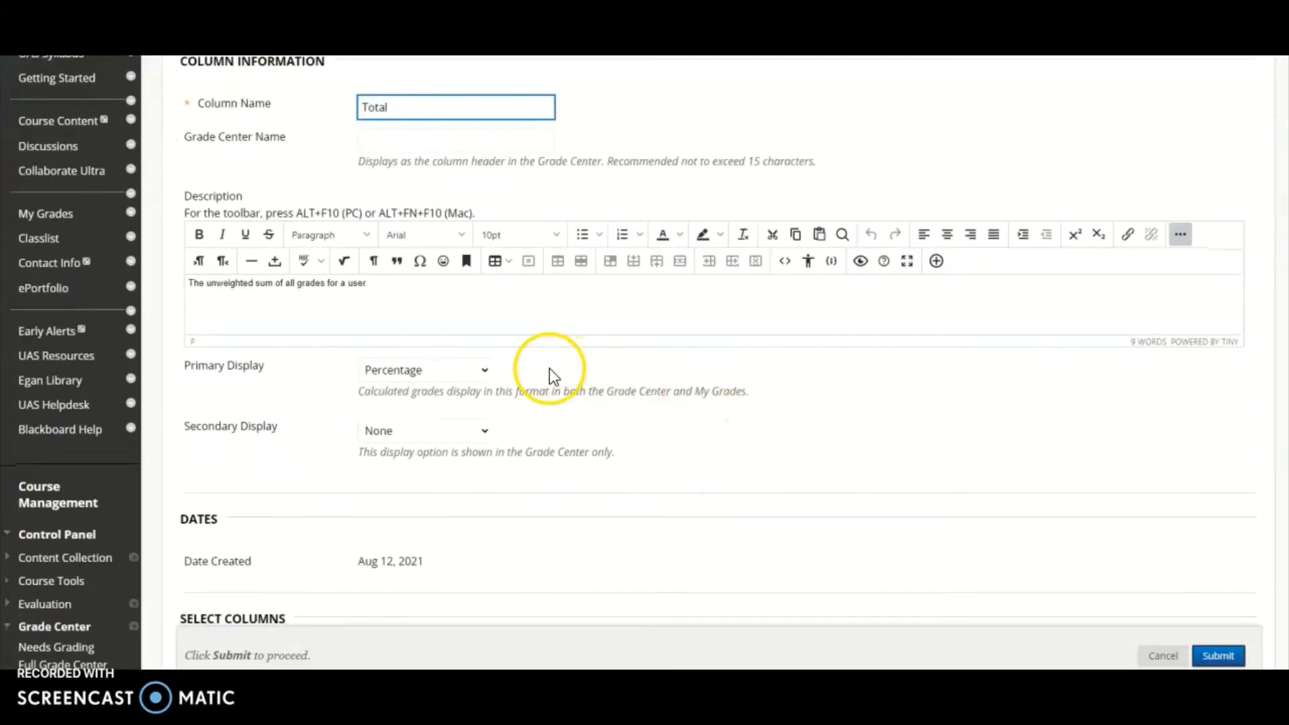
click(484, 370)
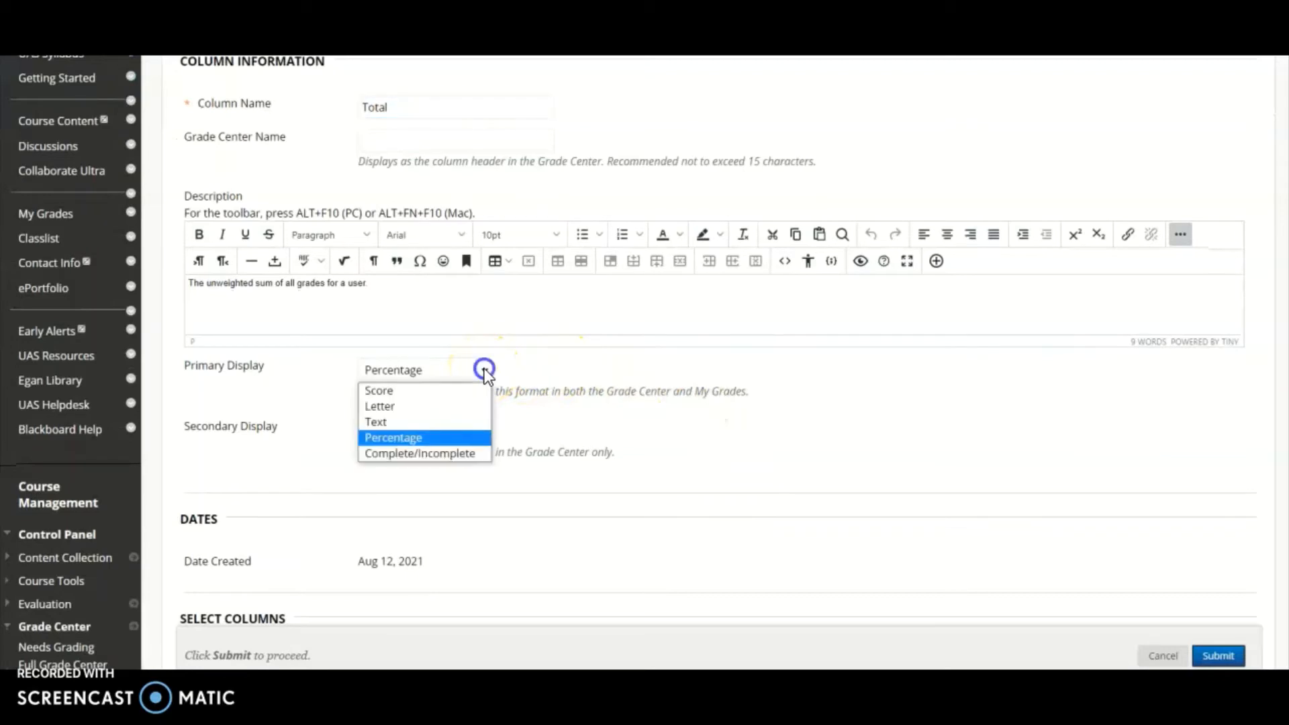
click(469, 390)
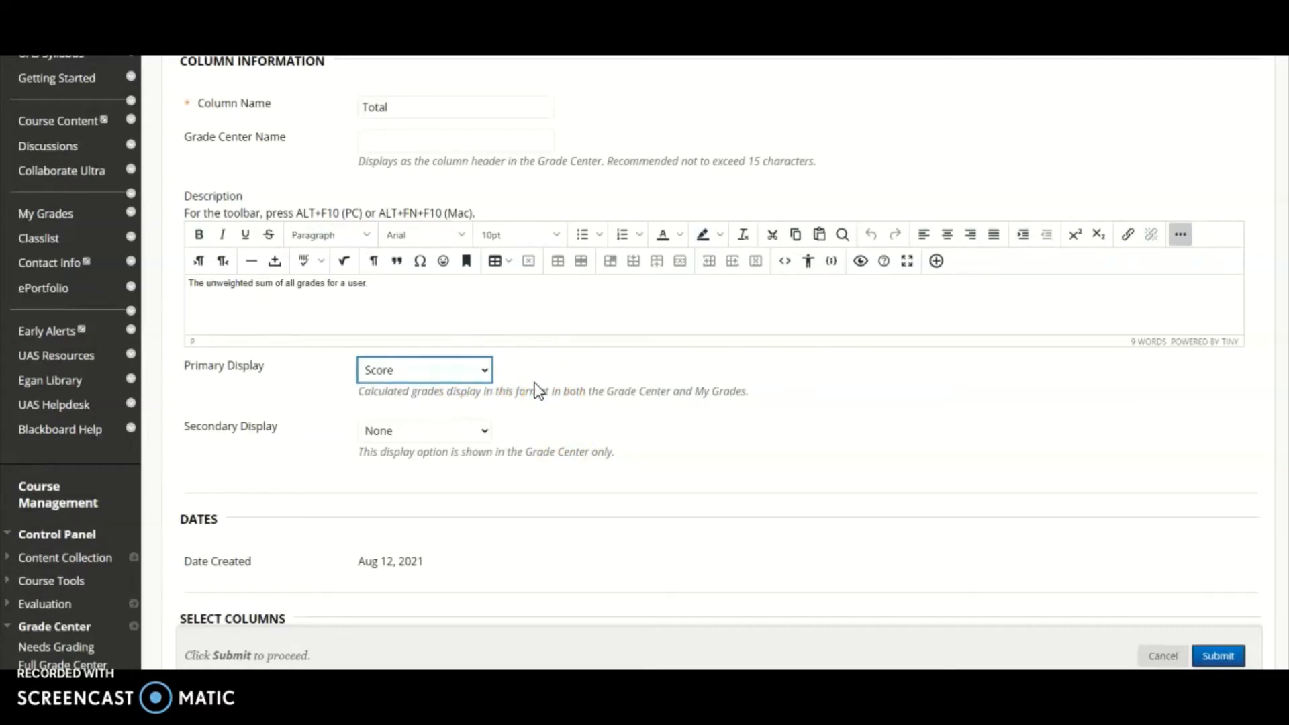
click(483, 370)
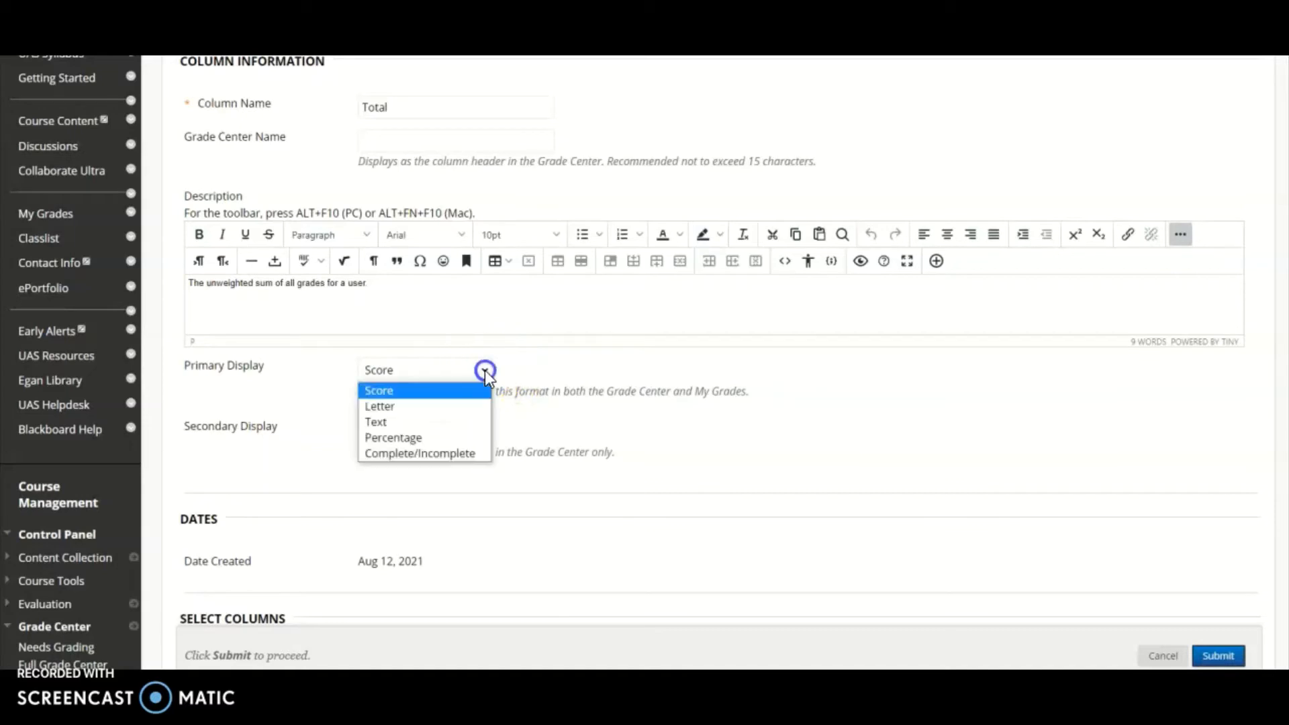
click(467, 438)
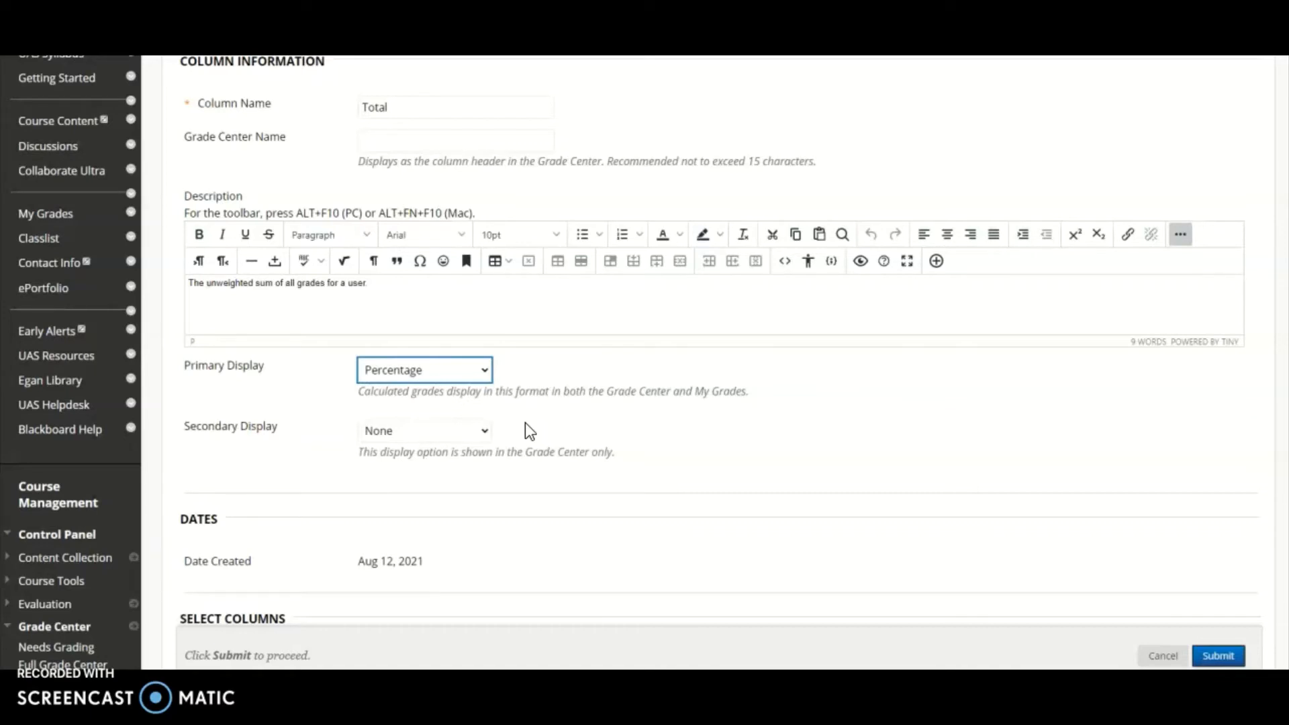
- Try Score as the Total column's secondary display, and set it back to None
click(482, 430)
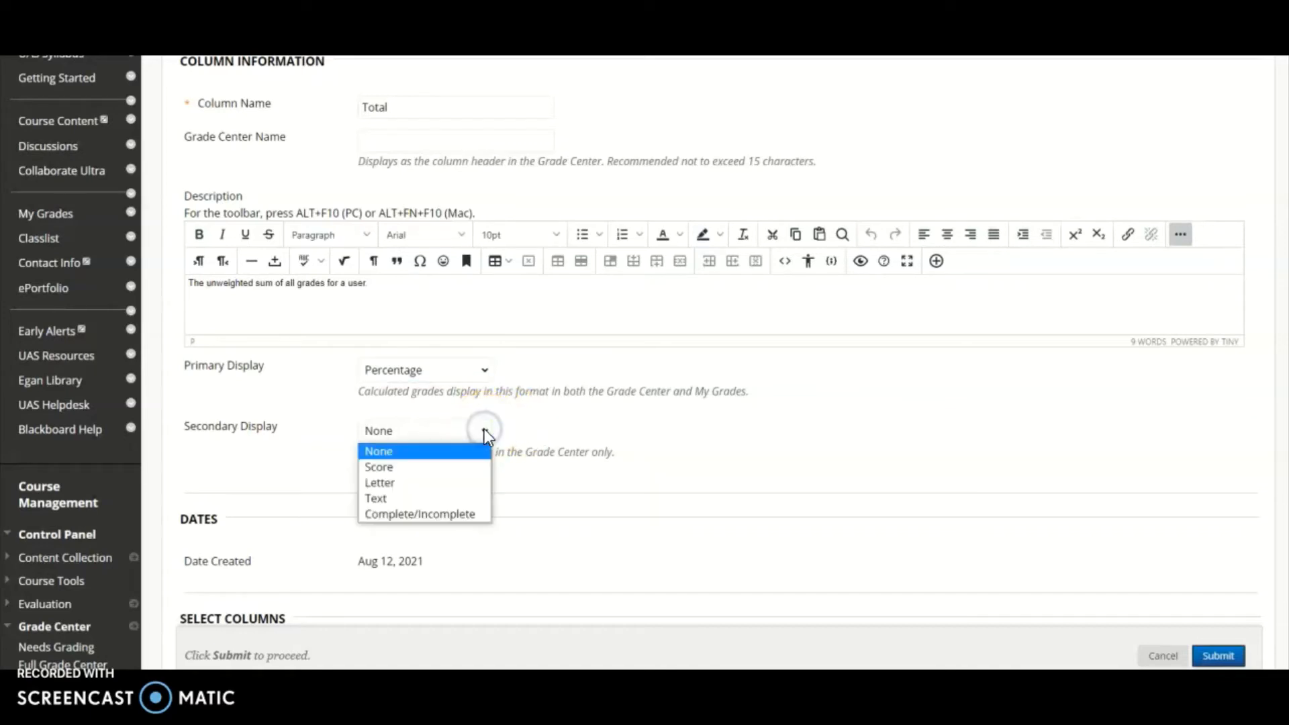
click(470, 468)
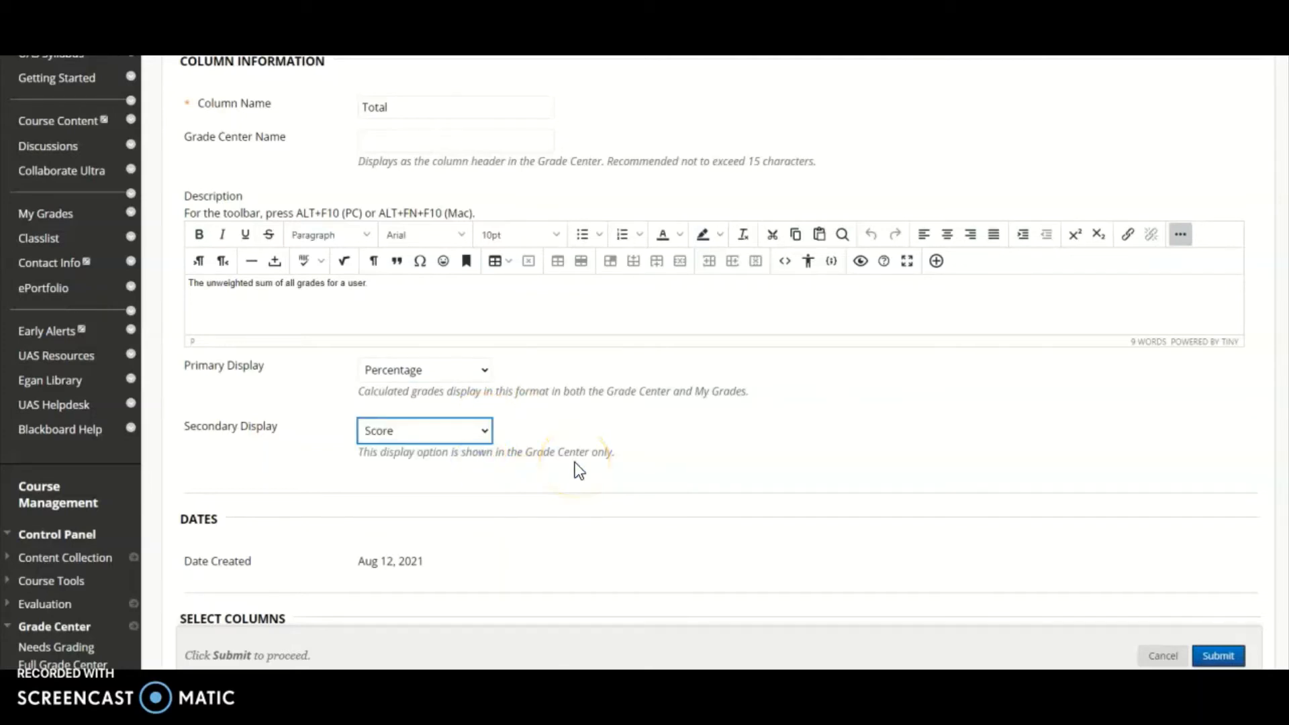
click(486, 430)
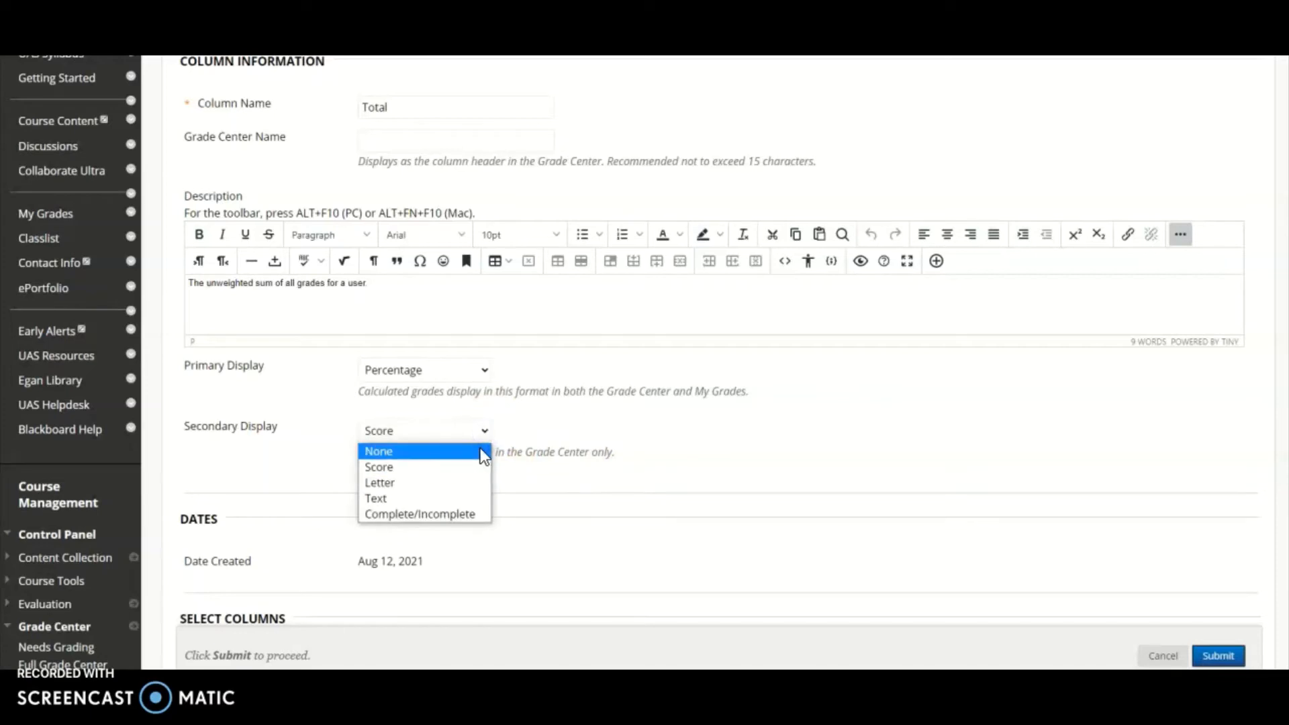
click(481, 451)
- Submit the Total column's settings
scroll(873, 537, down, 6)
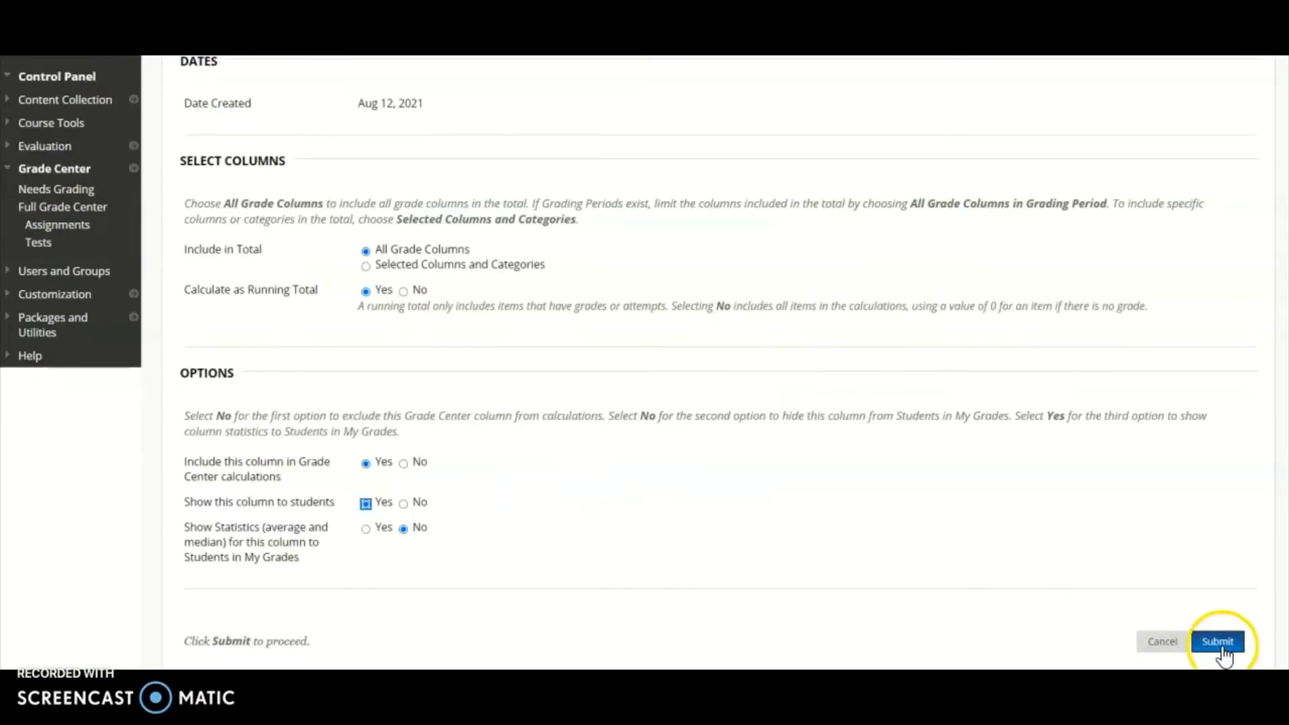
click(1220, 646)
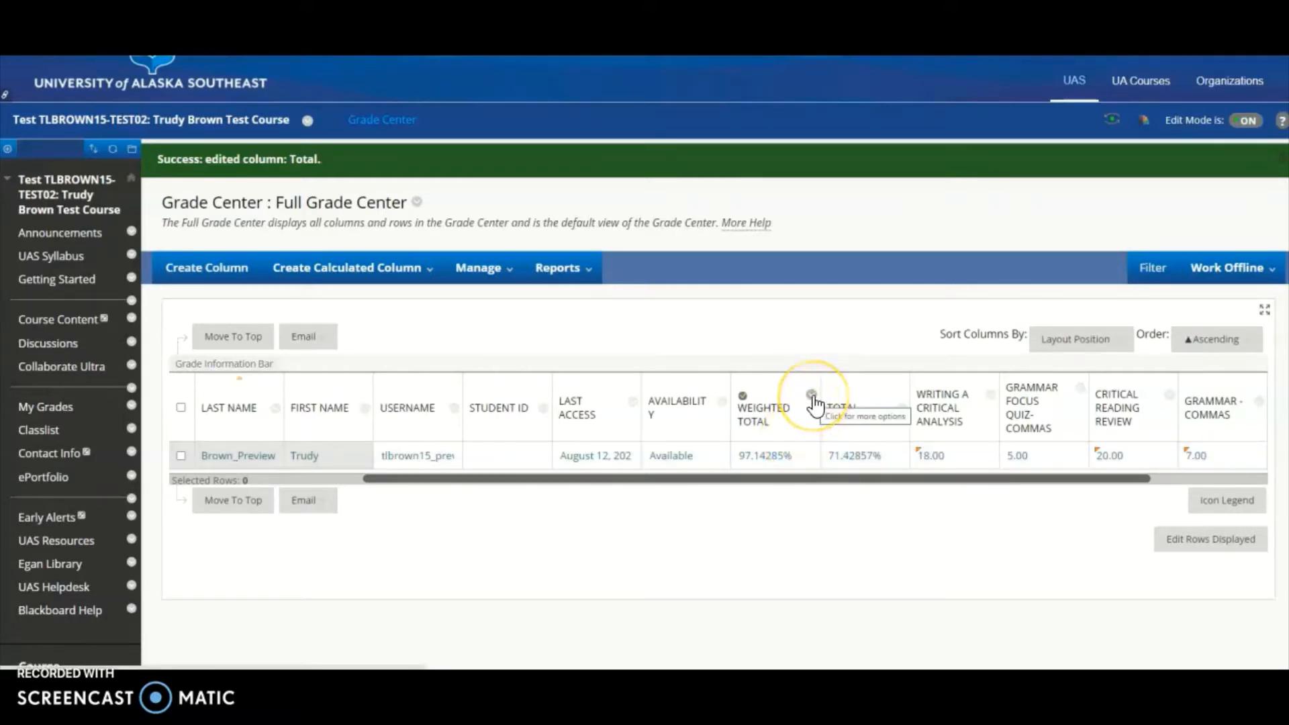
- Open the Weighted Total column's information for editing and look through the primary display options
click(812, 398)
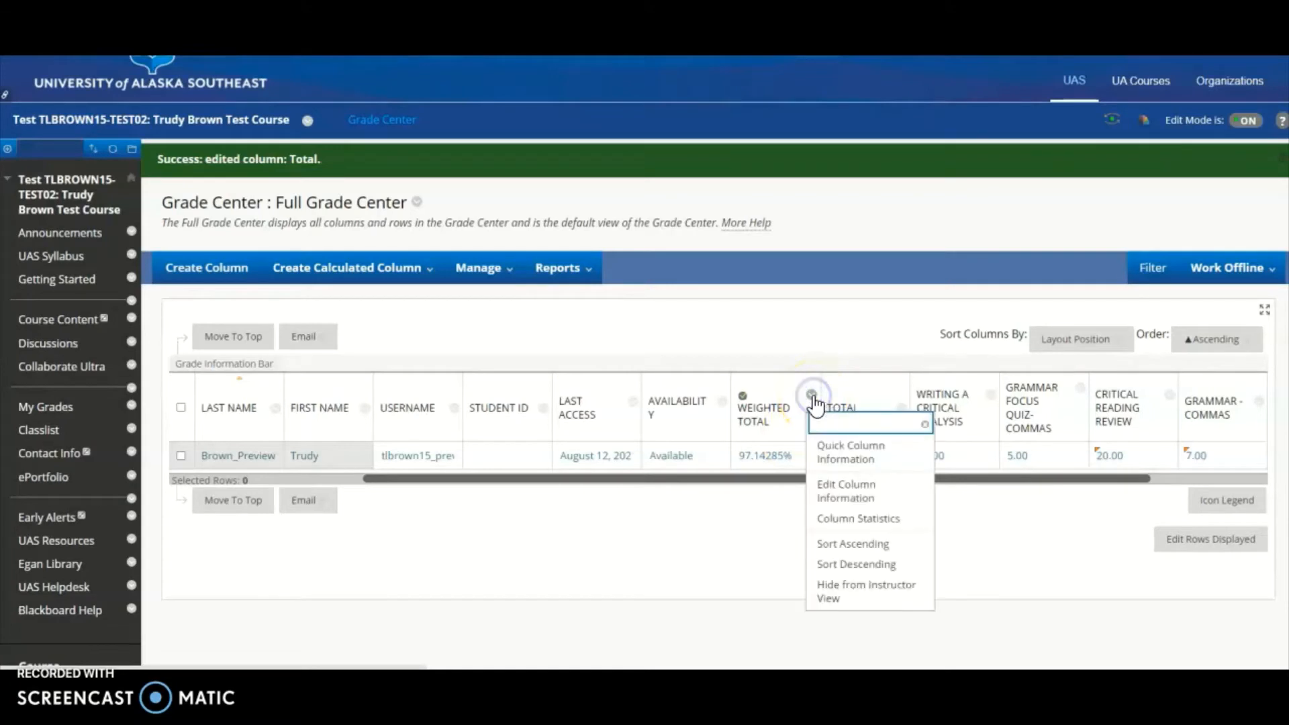
click(844, 495)
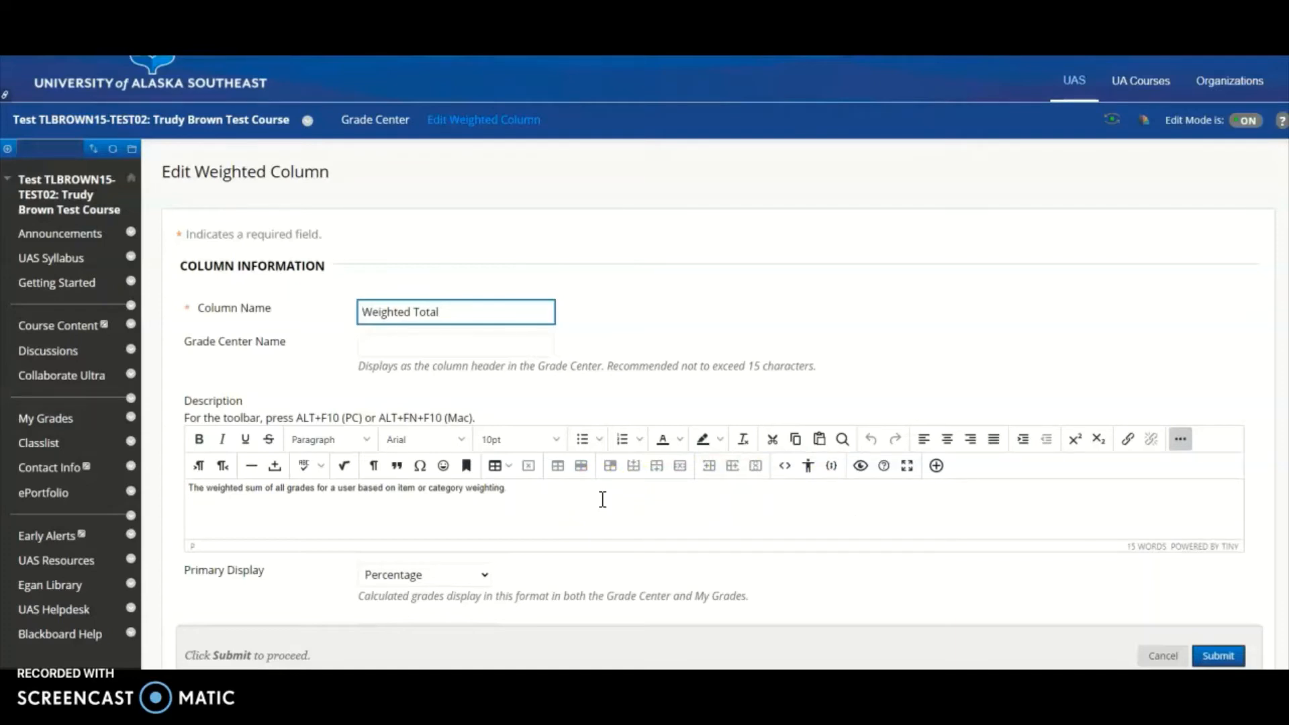
scroll(602, 499, down, 4)
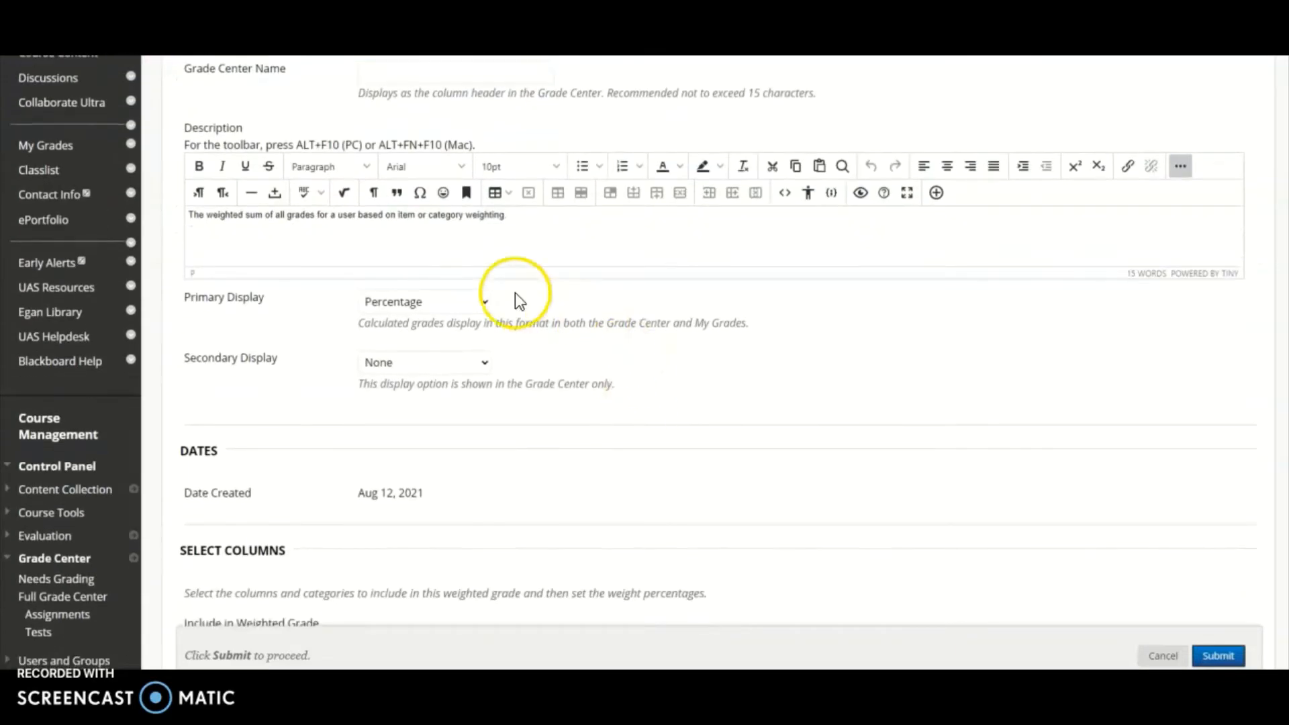
click(486, 303)
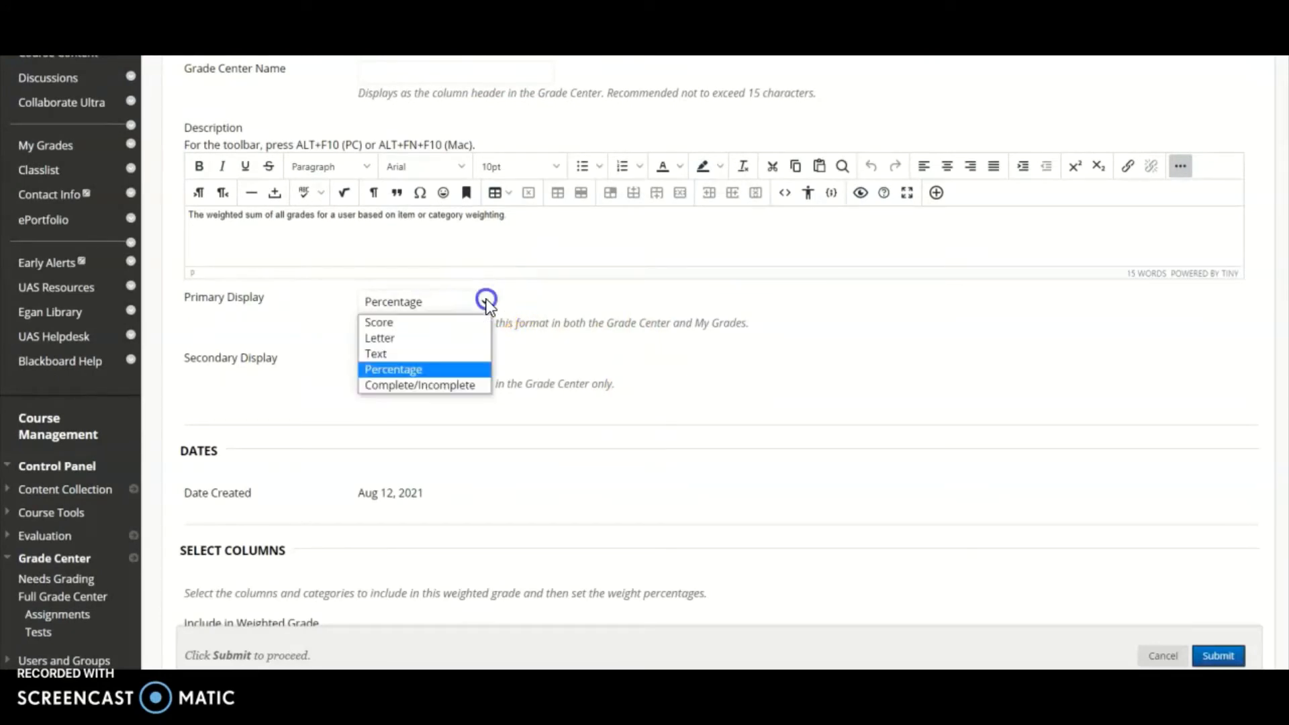
click(486, 299)
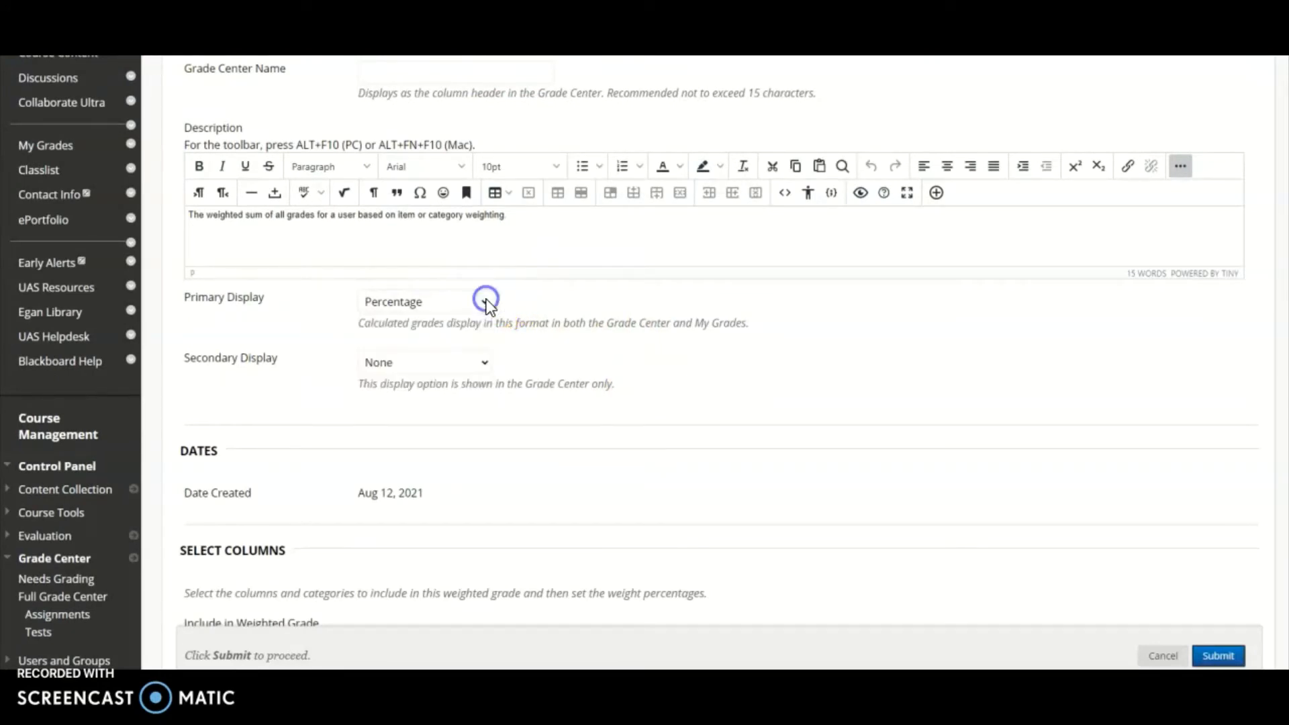
- Add the Self and Peer category to the columns included in the weighted grade, and remove it again
scroll(591, 395, down, 4)
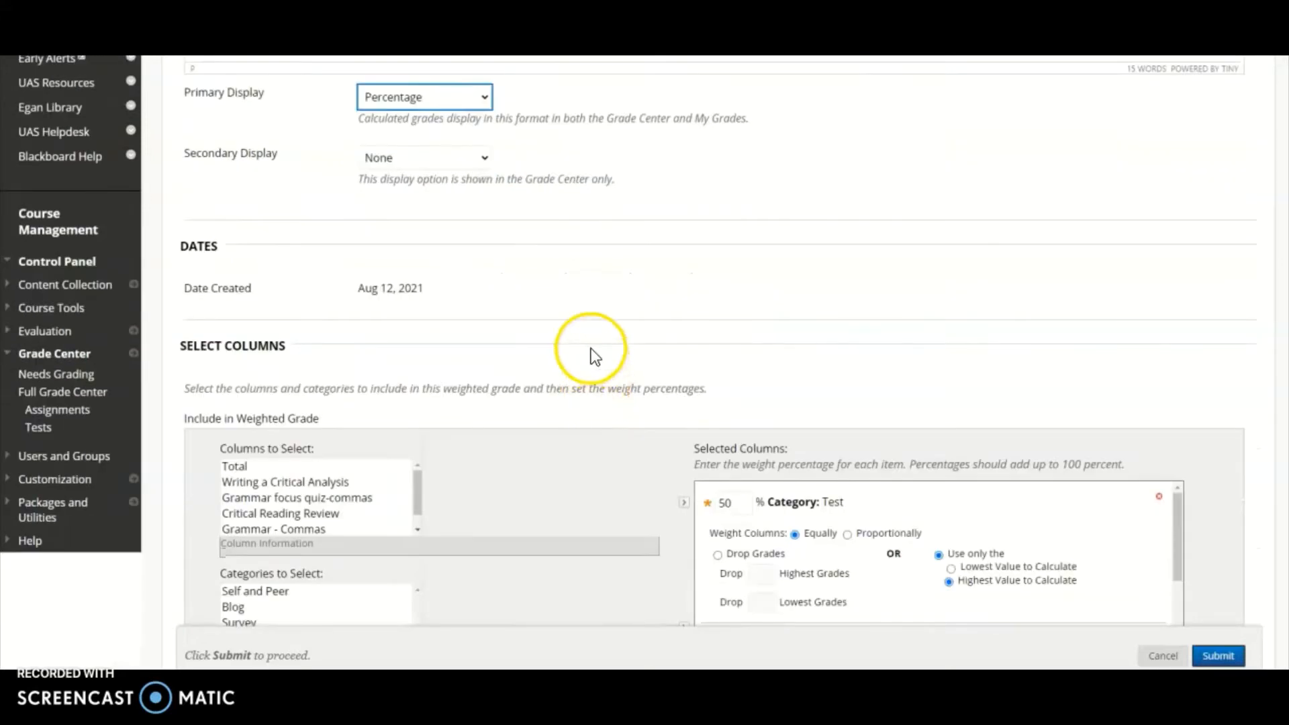
scroll(591, 396, down, 3)
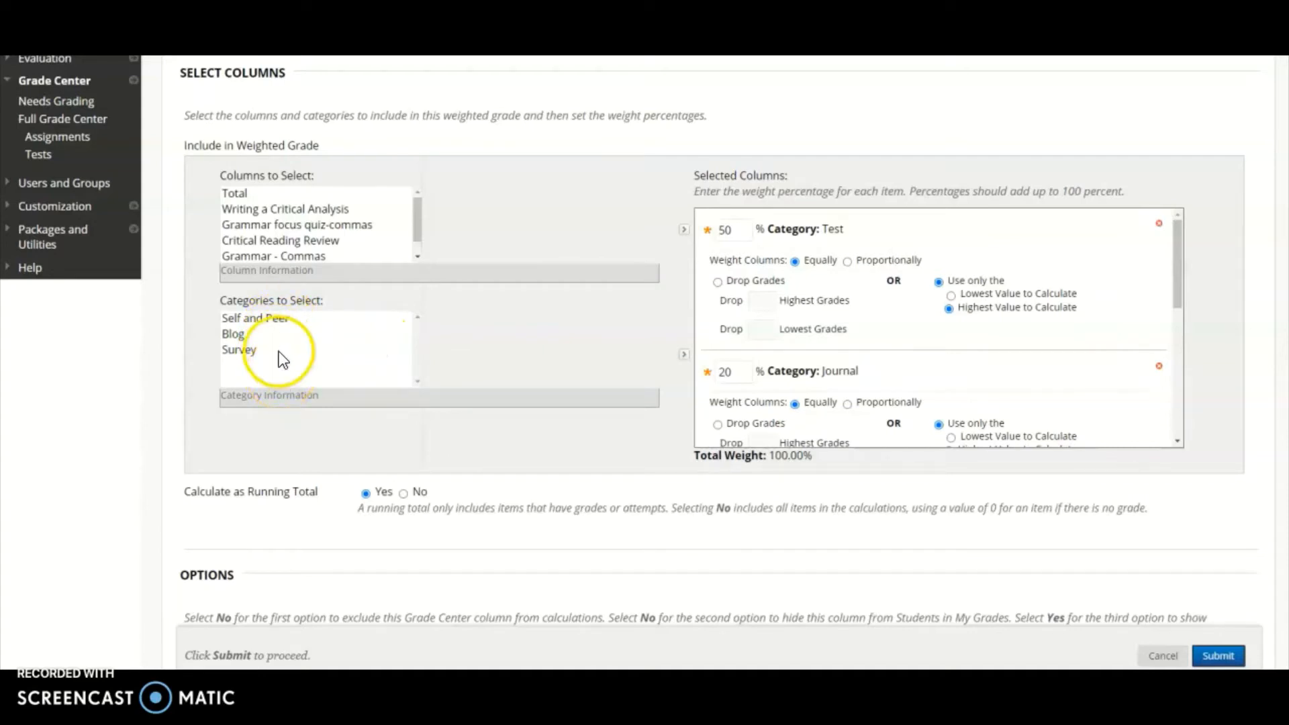
click(276, 319)
click(285, 386)
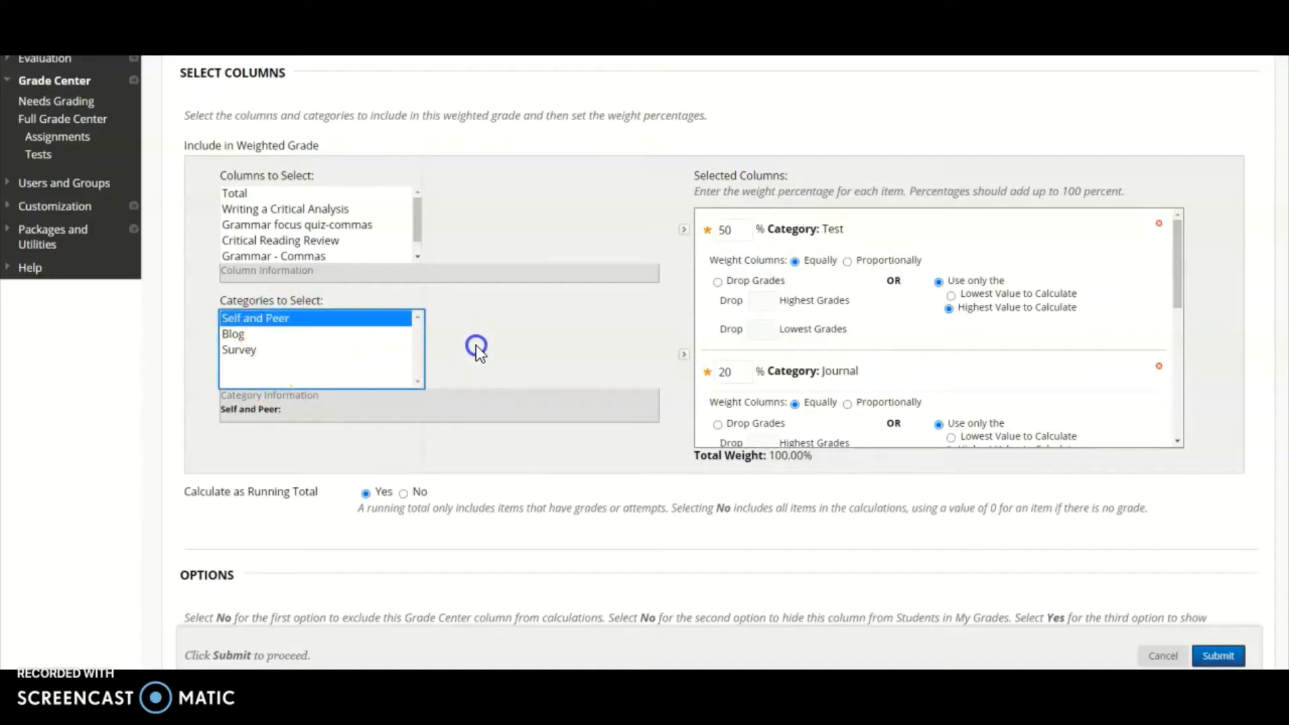
click(685, 357)
scroll(761, 368, down, 4)
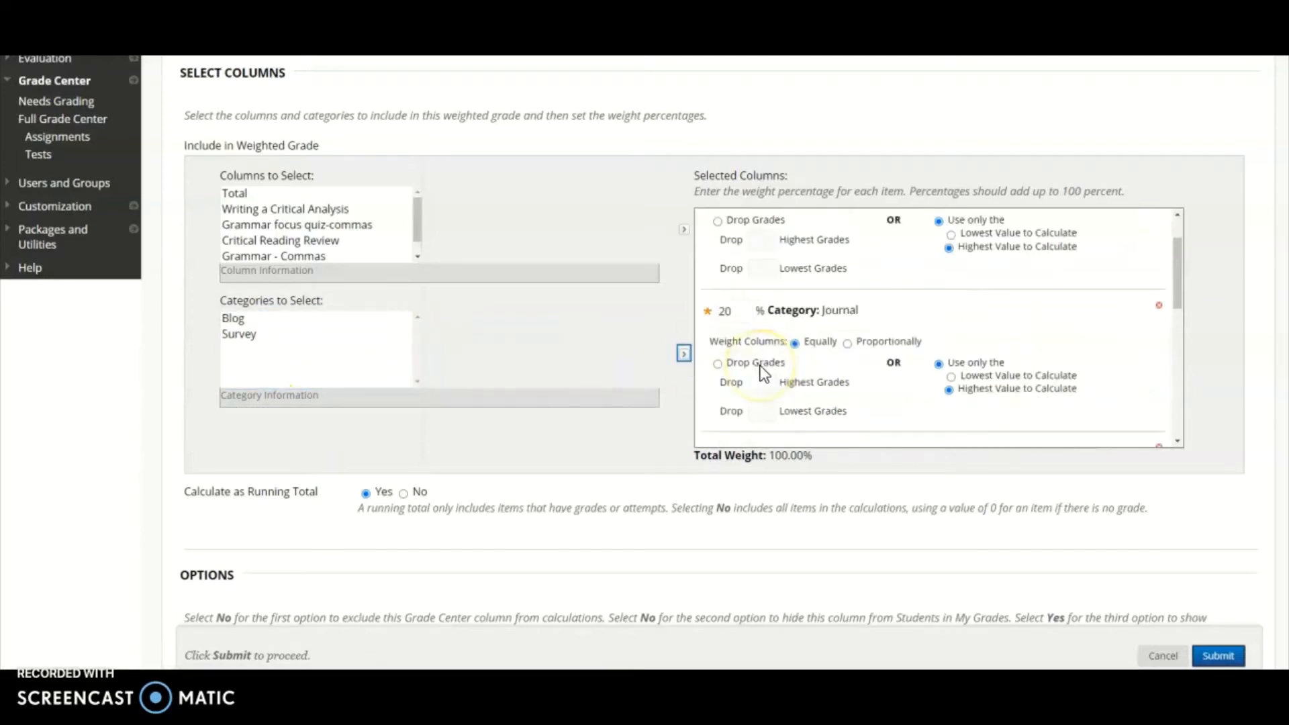
scroll(760, 365, down, 3)
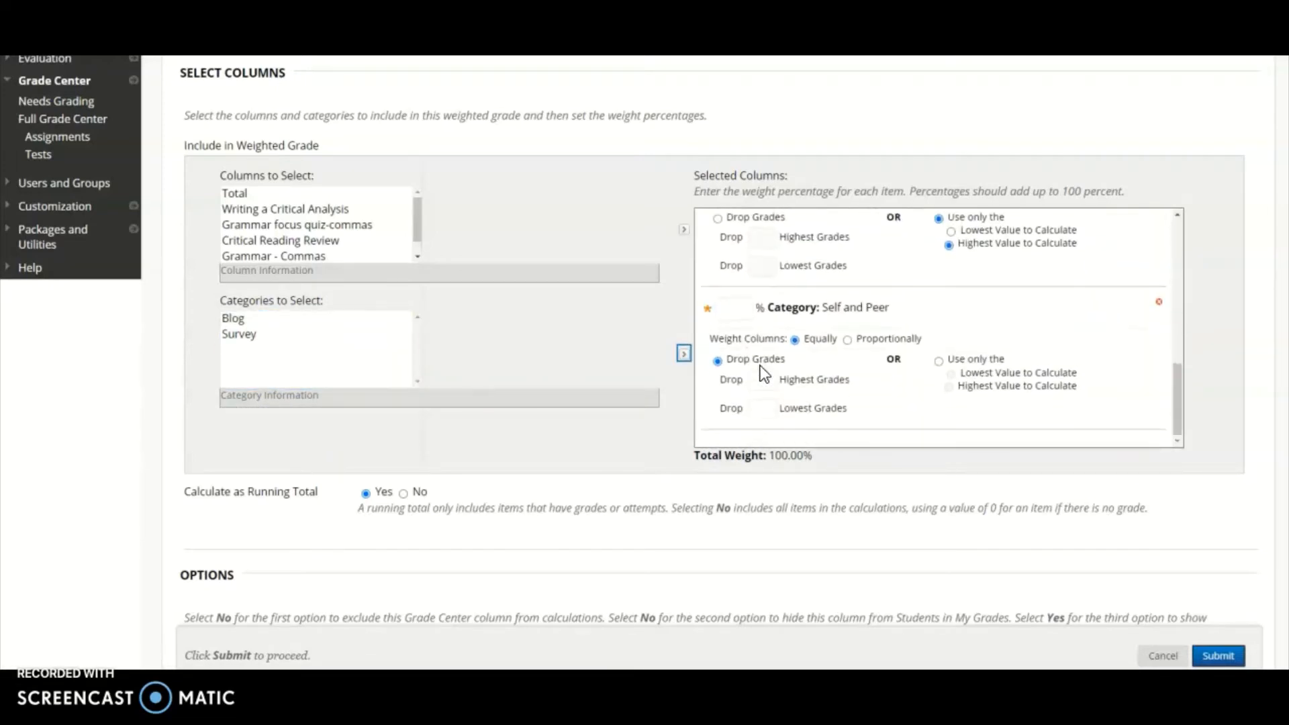
click(753, 302)
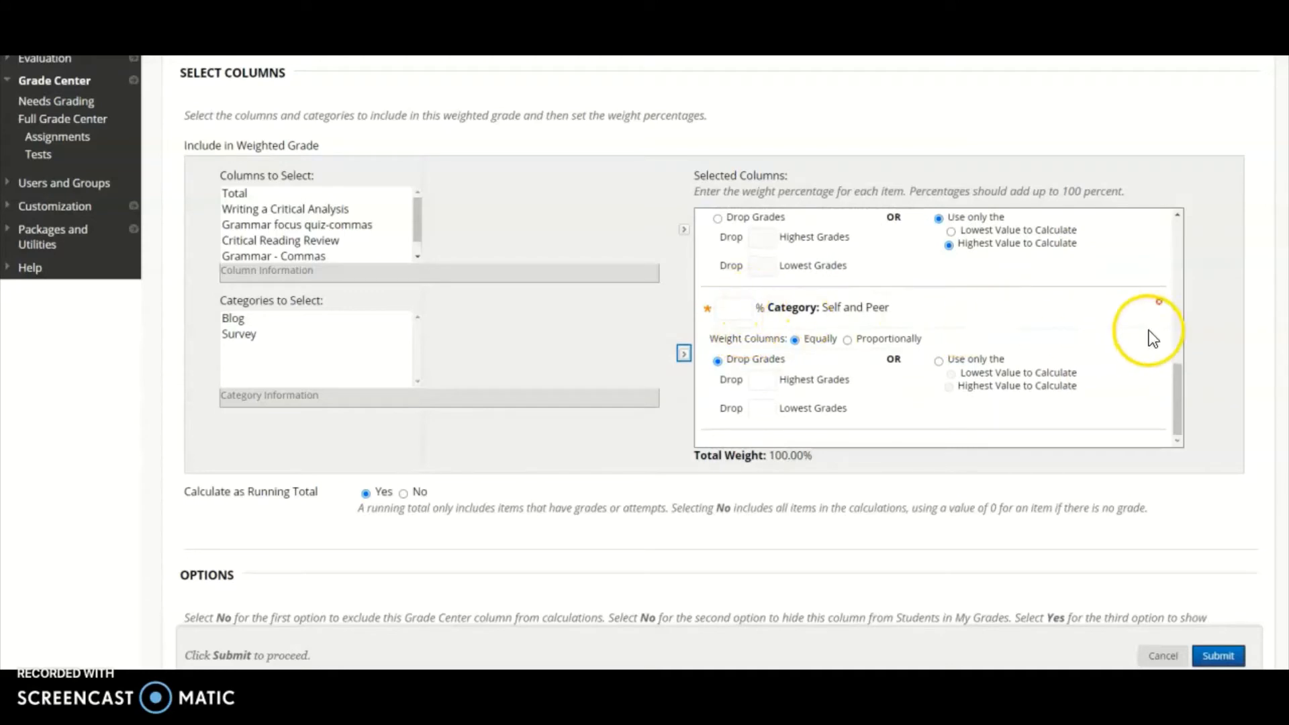
click(1159, 303)
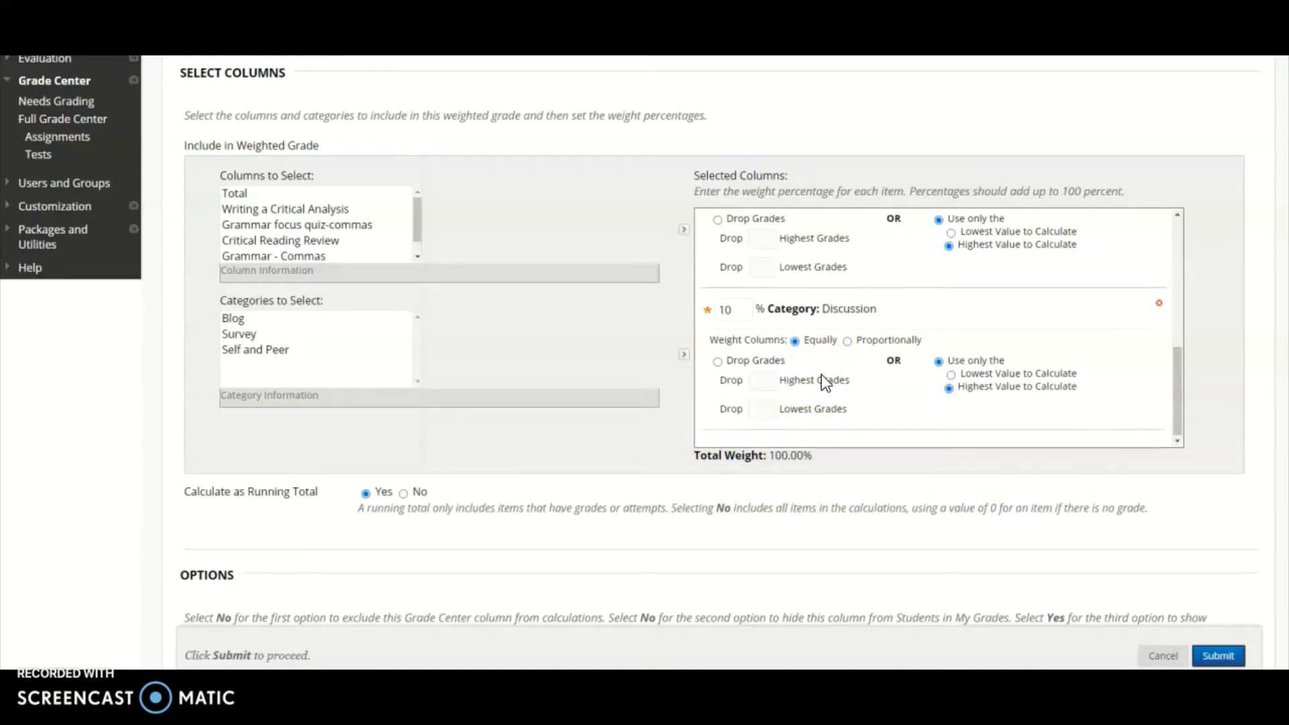
- Review the selected categories' weights, the running total choice and the visibility options, and submit the Weighted Total column's settings
scroll(820, 373, up, 2)
scroll(827, 397, down, 2)
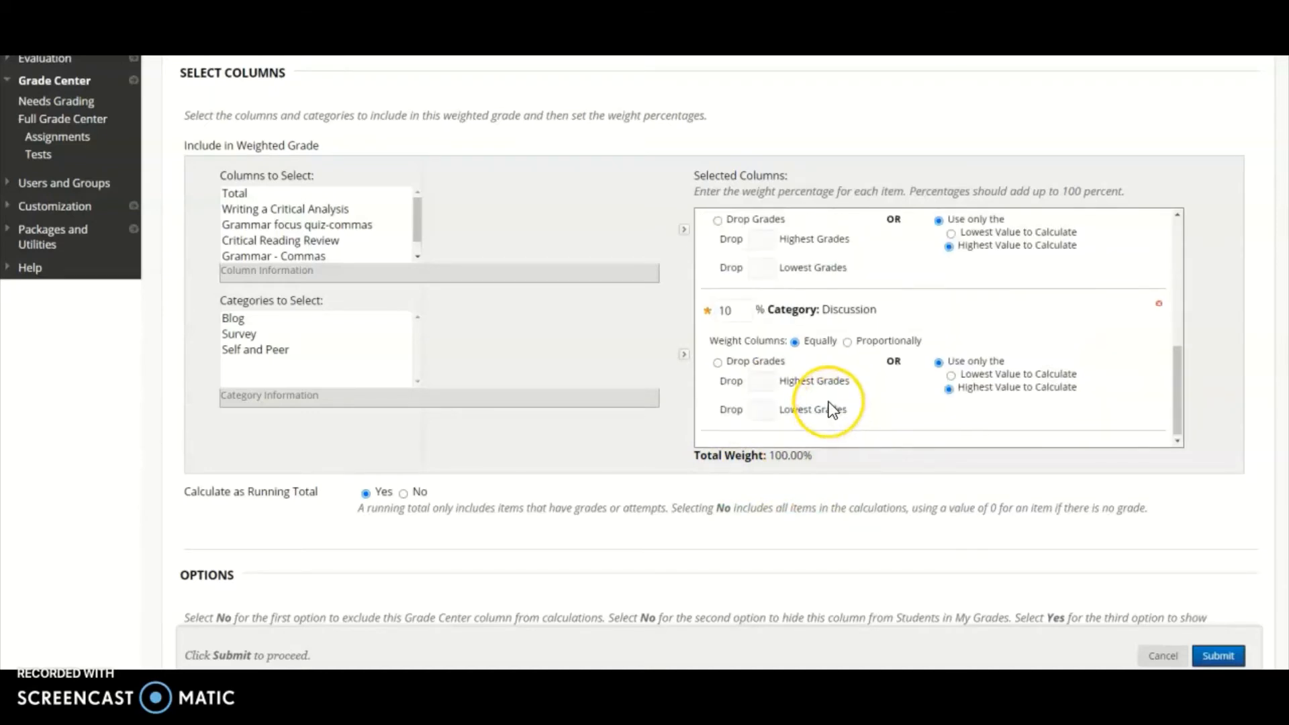
scroll(829, 403, up, 3)
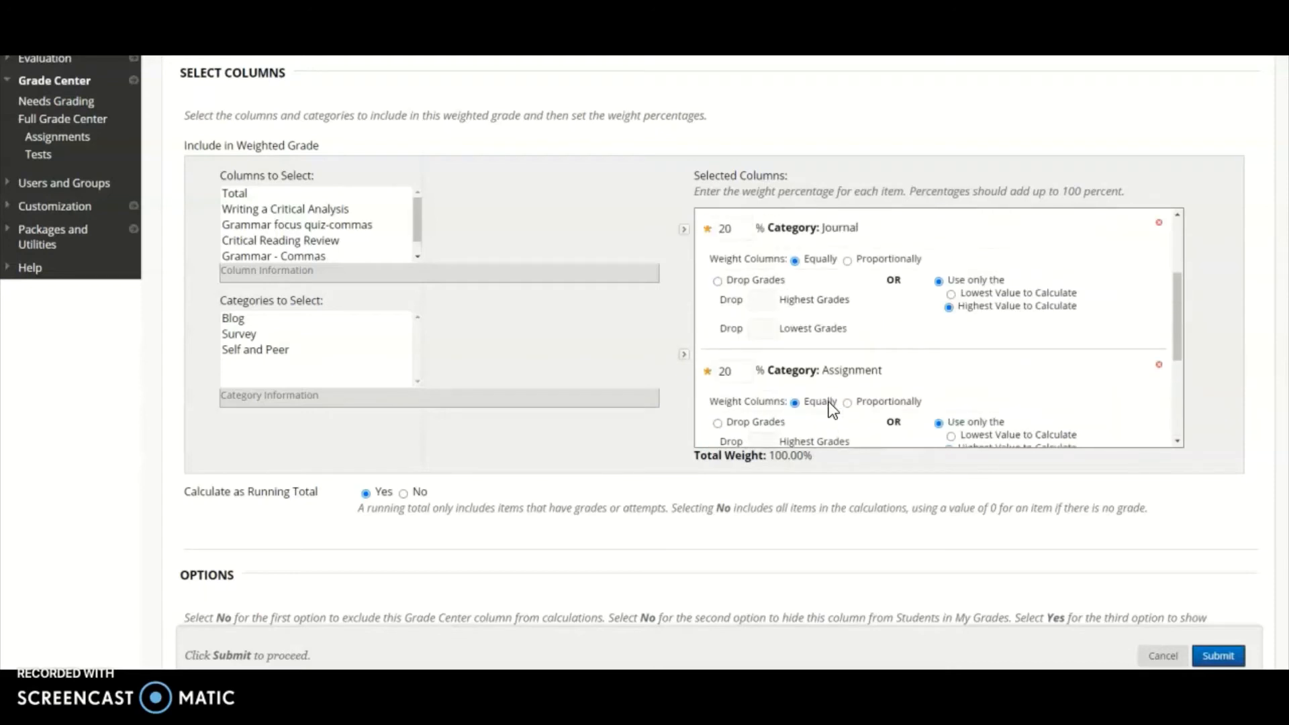
scroll(828, 401, up, 3)
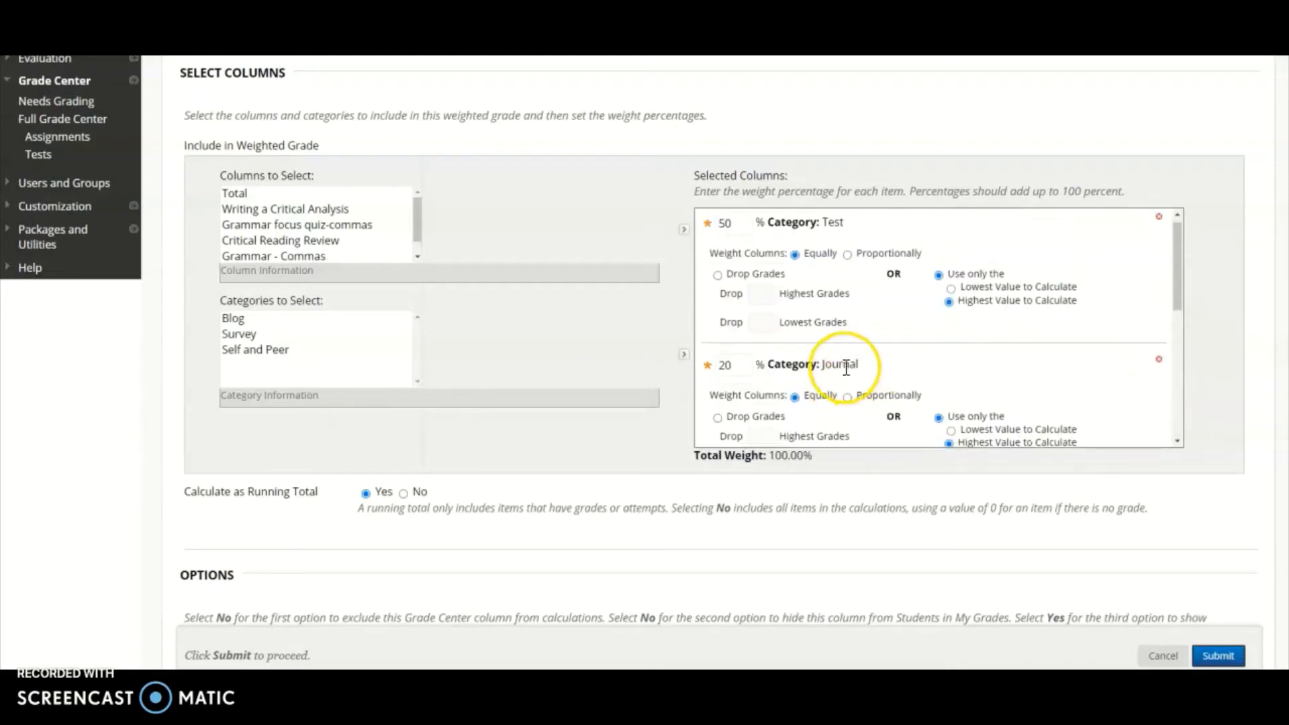
scroll(844, 367, up, 1)
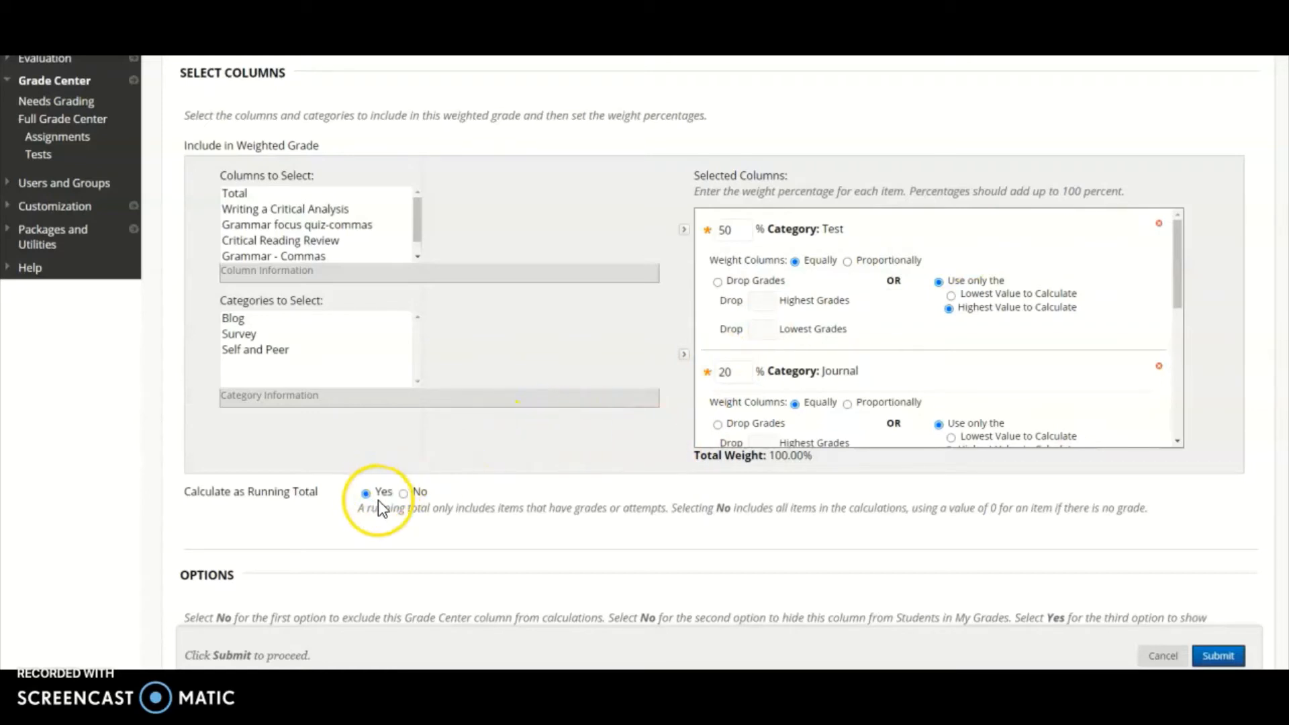
scroll(606, 522, down, 3)
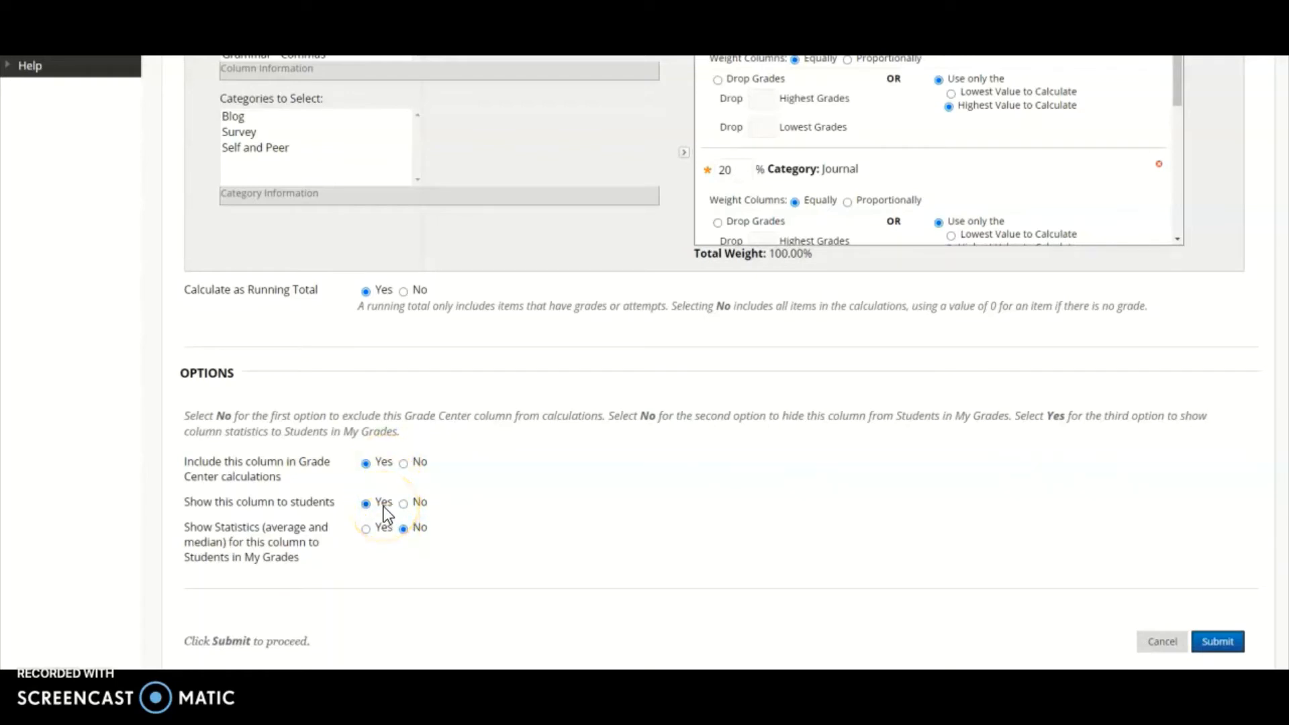
click(1212, 645)
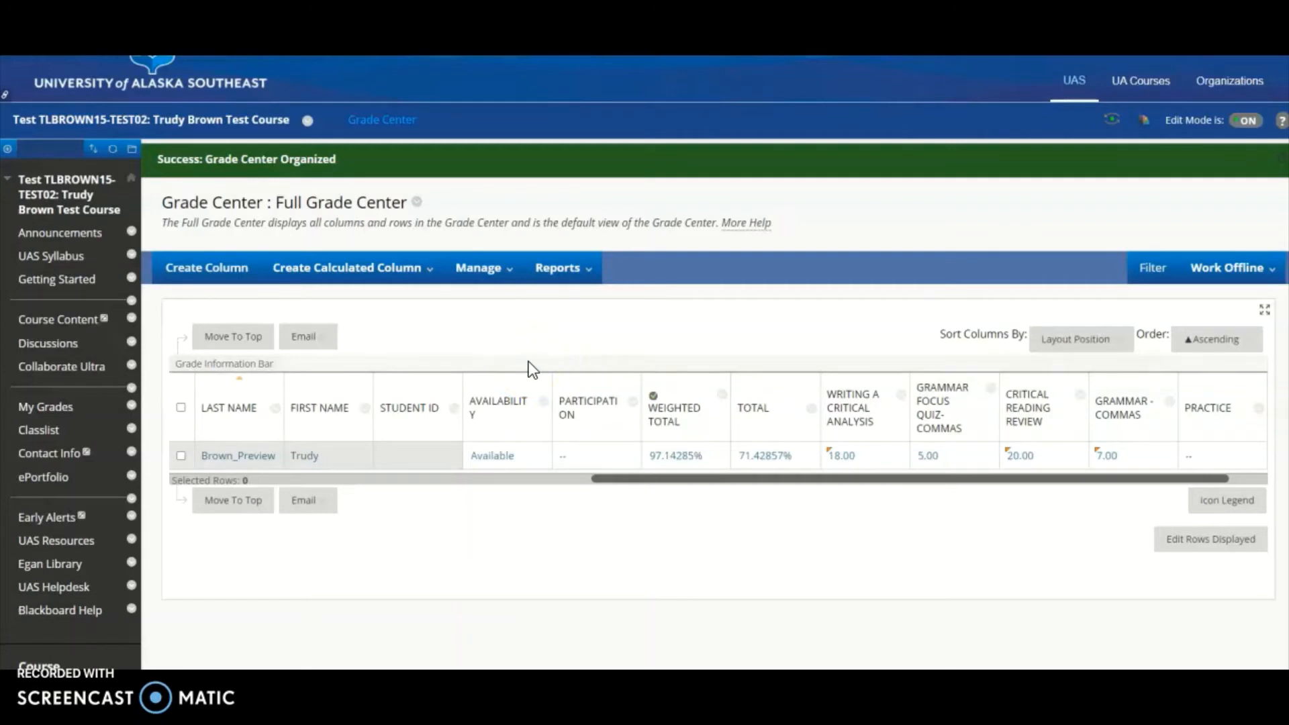
- Create a Grade Center category named Projects with no description
click(506, 269)
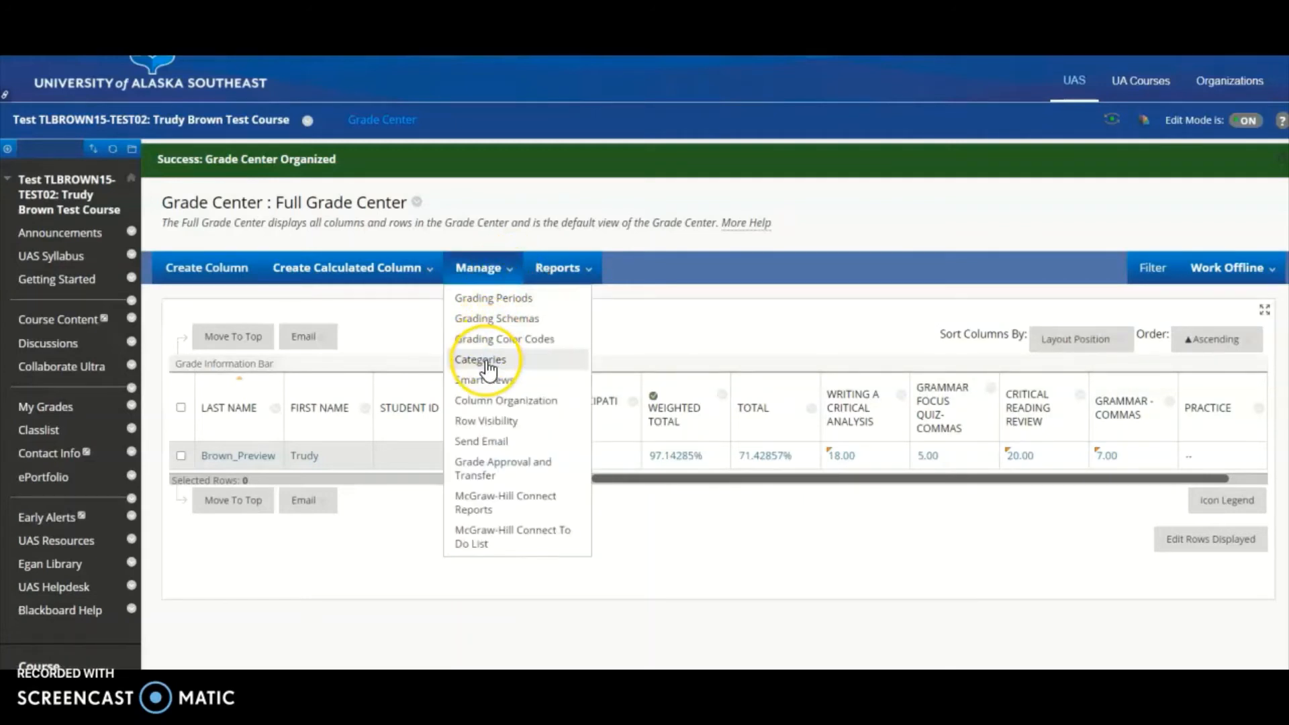
click(481, 360)
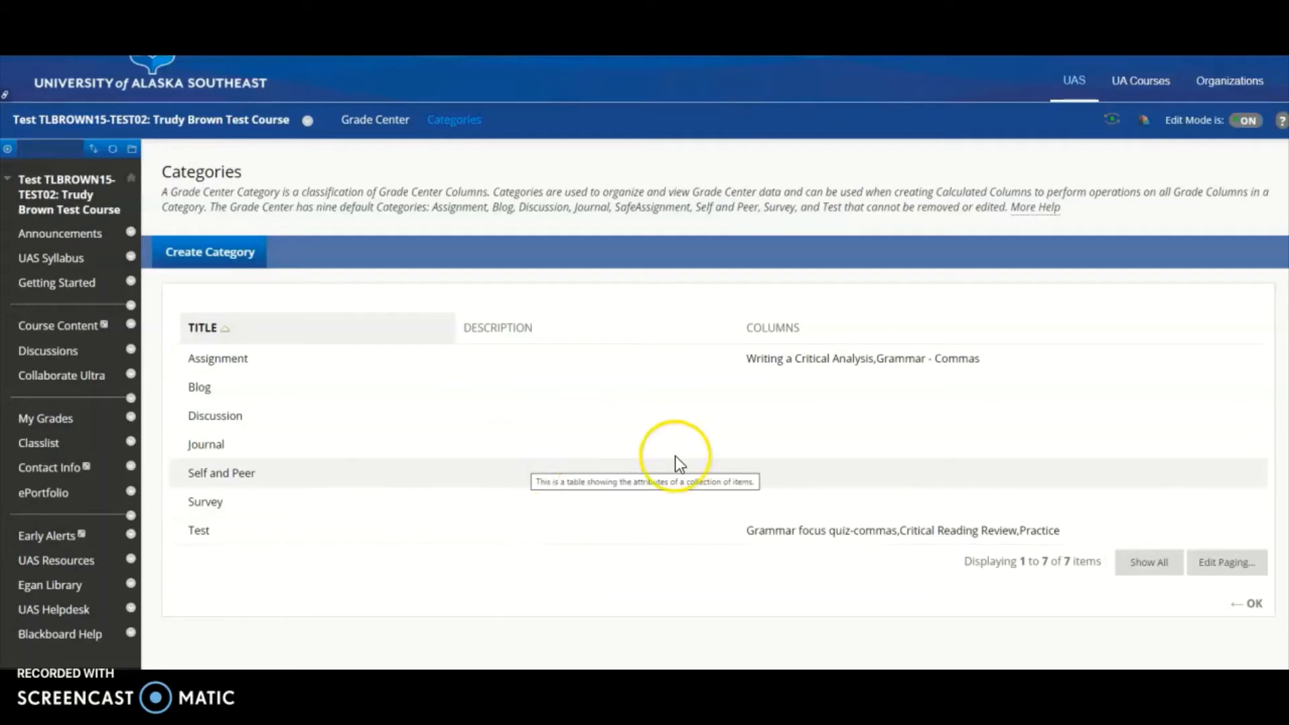
click(195, 267)
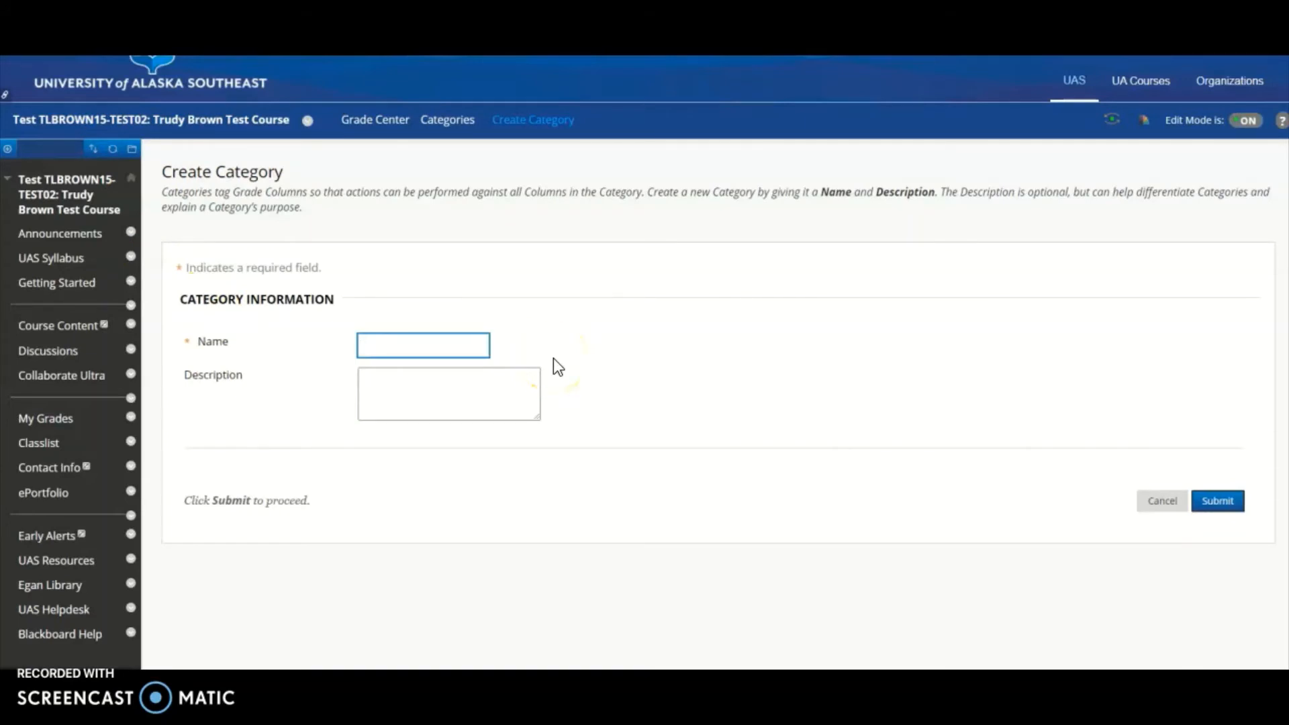
text(Projects)
click(383, 382)
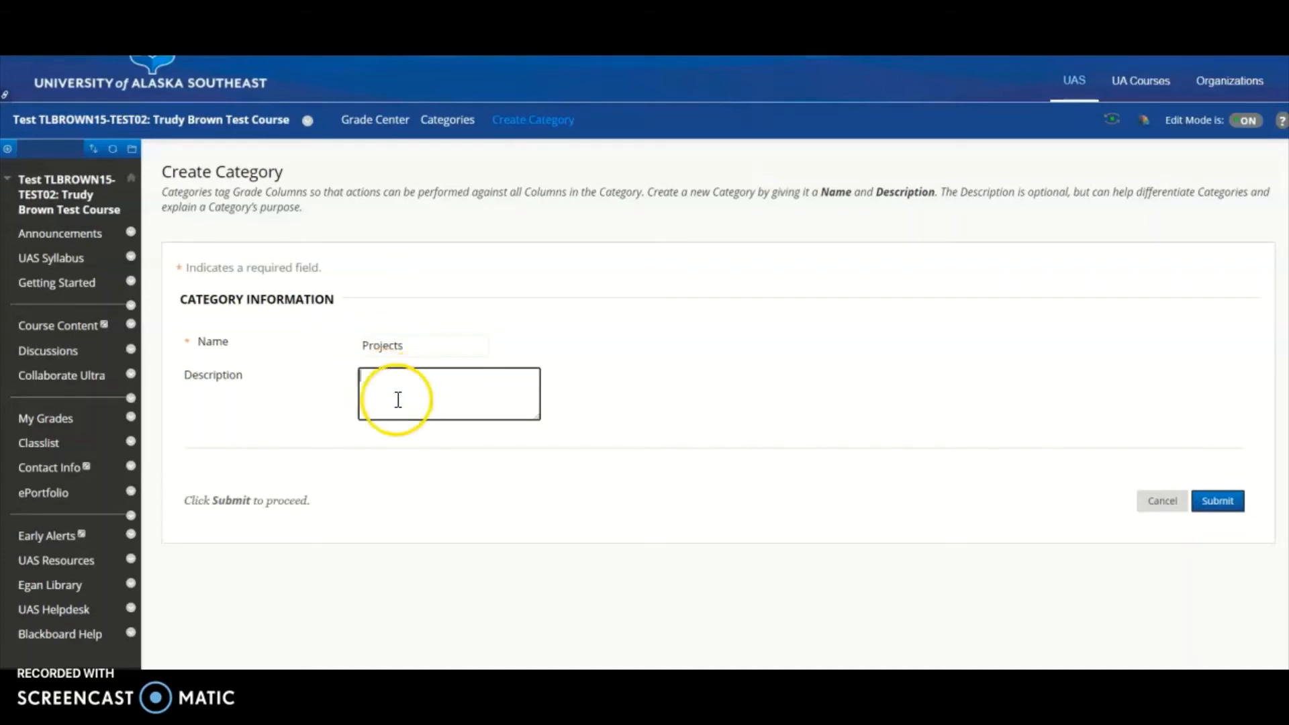
click(1218, 507)
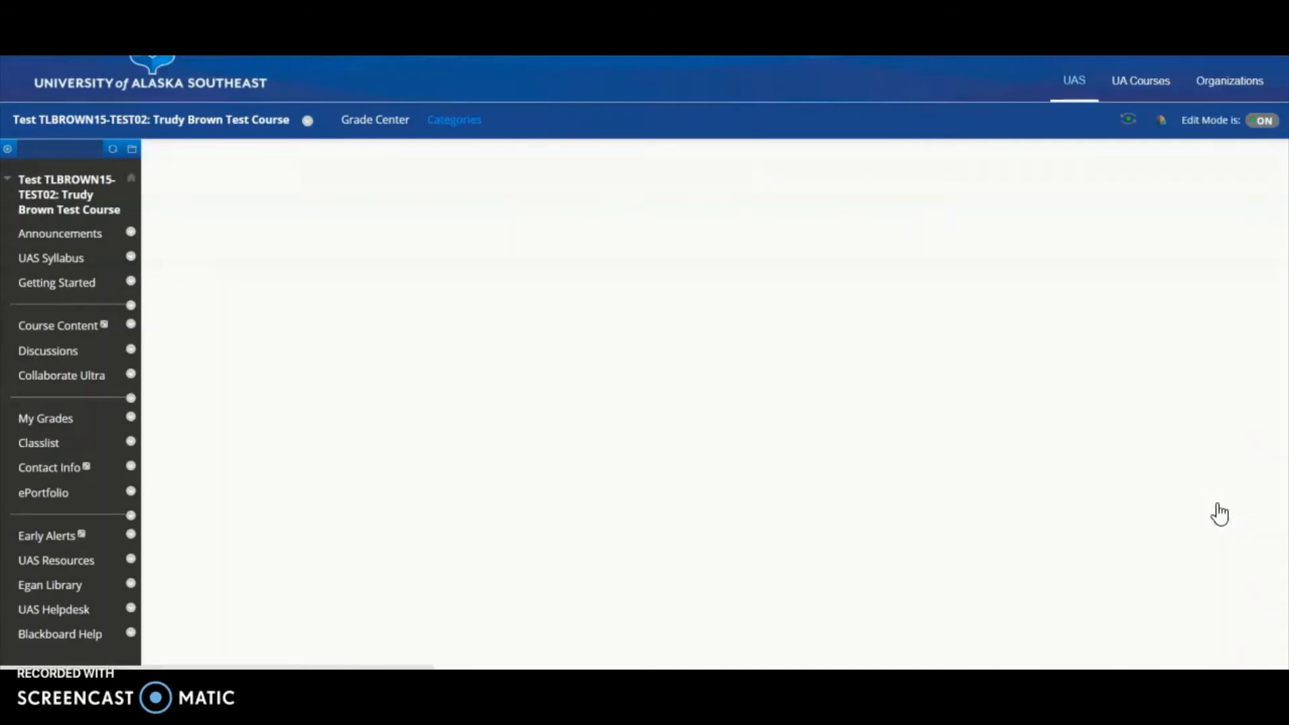
- Select the Projects category, view the actions available for it, clear the selection and return to the Full Grade Center
scroll(472, 563, down, 2)
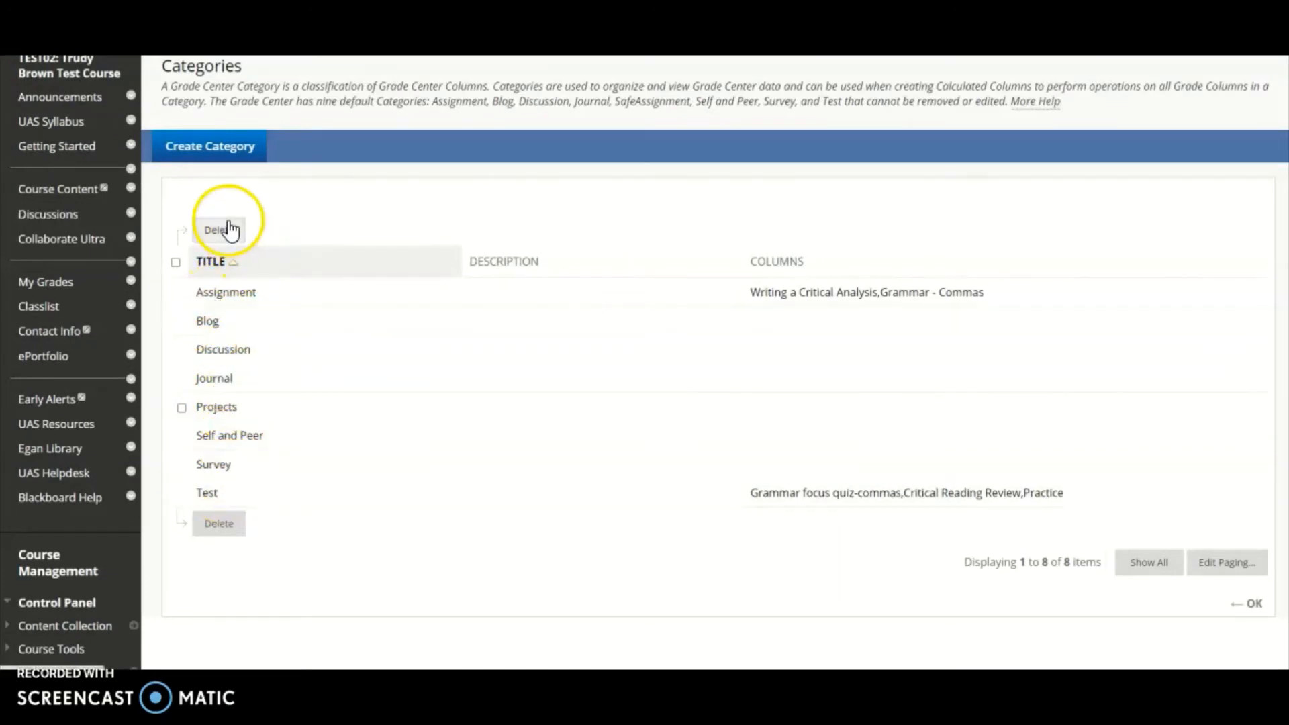
click(182, 407)
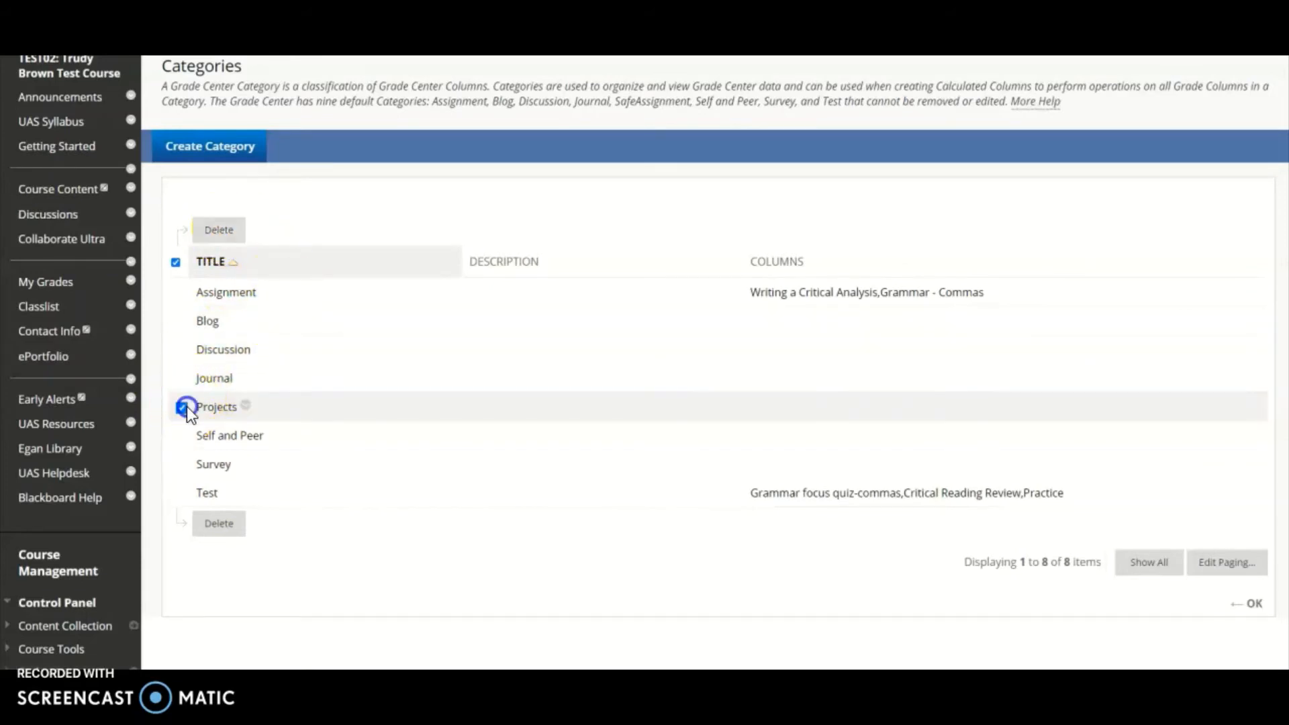
click(246, 406)
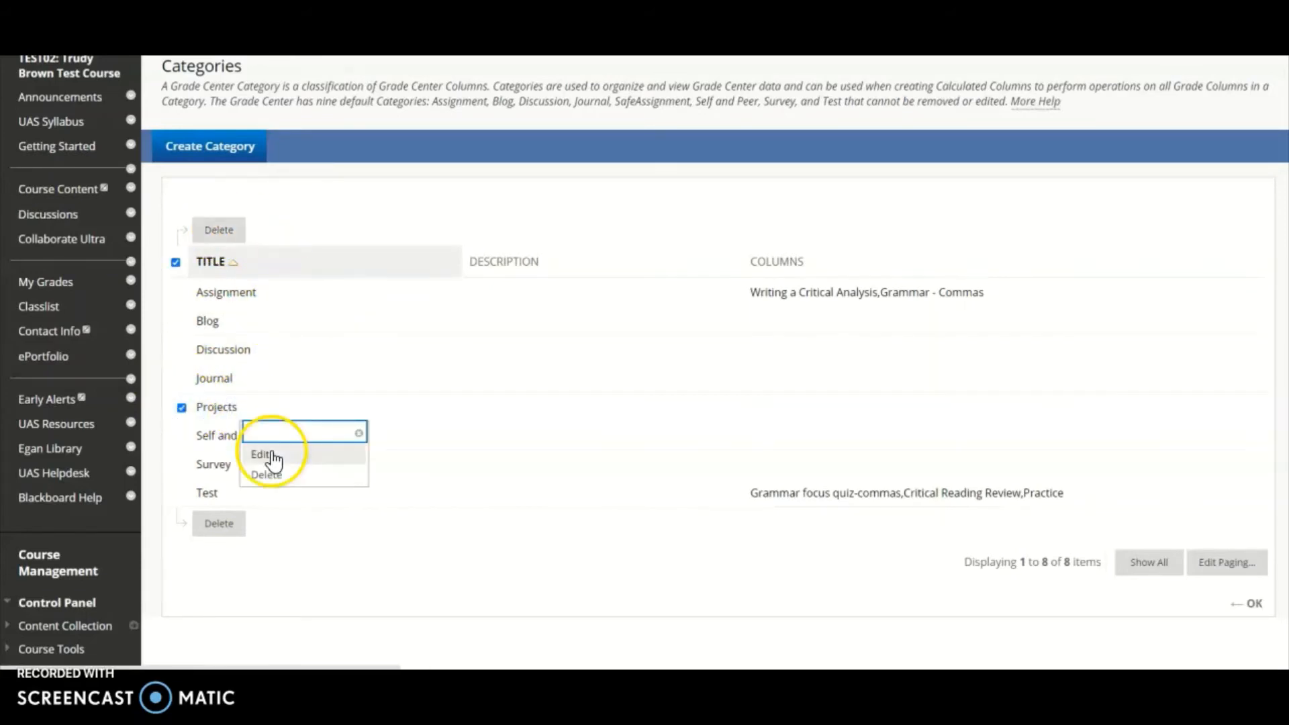
click(438, 408)
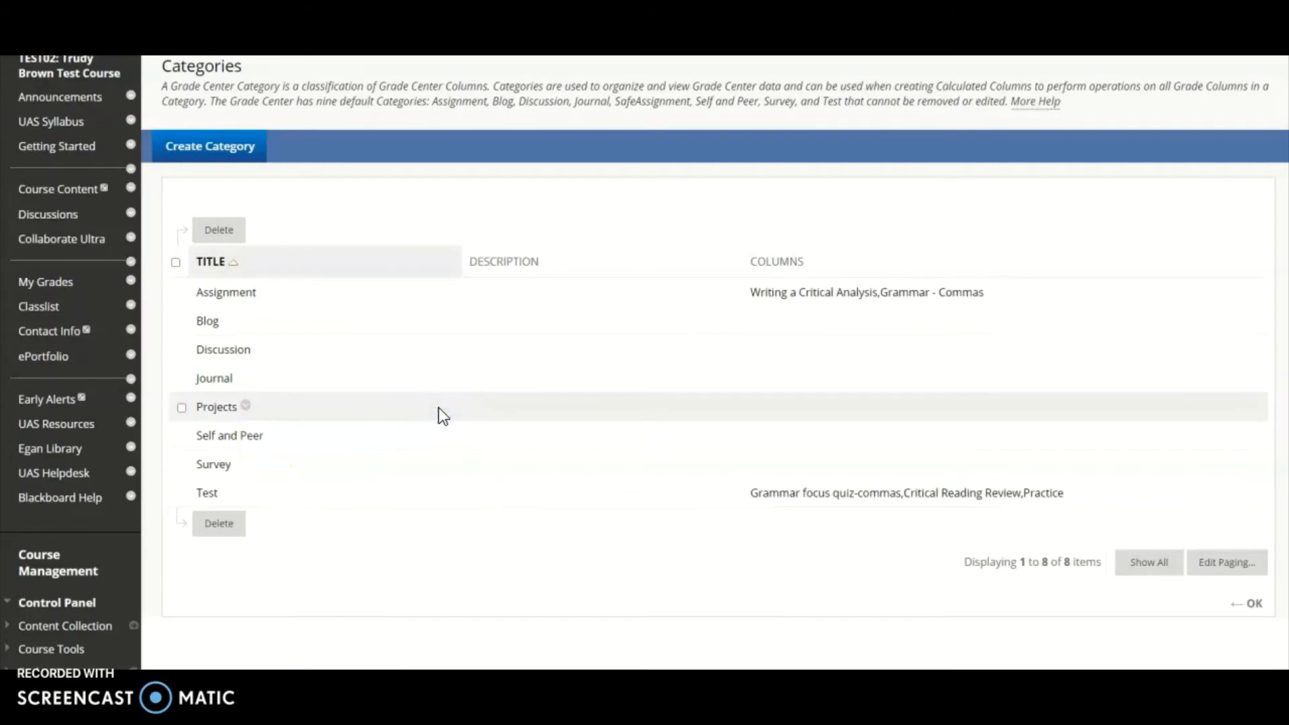
click(1254, 604)
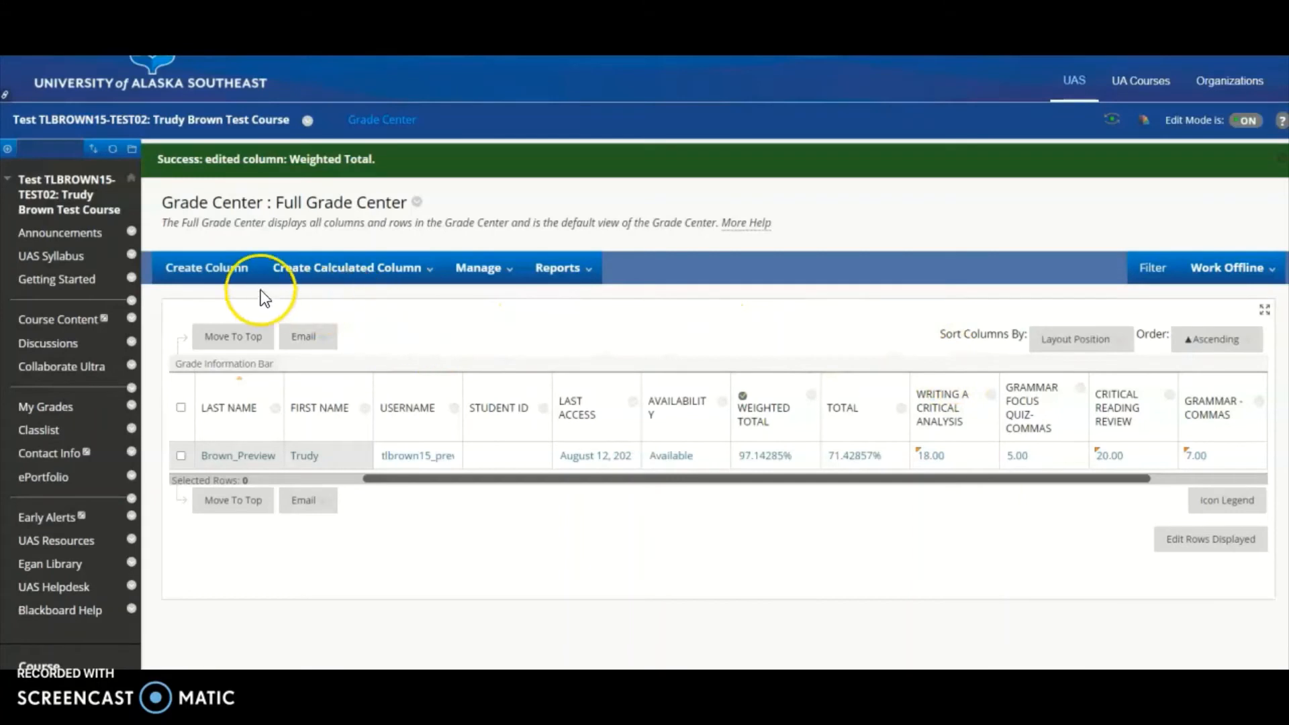
- Start a new grade column named Participation with the description "Turned in forms"
click(223, 271)
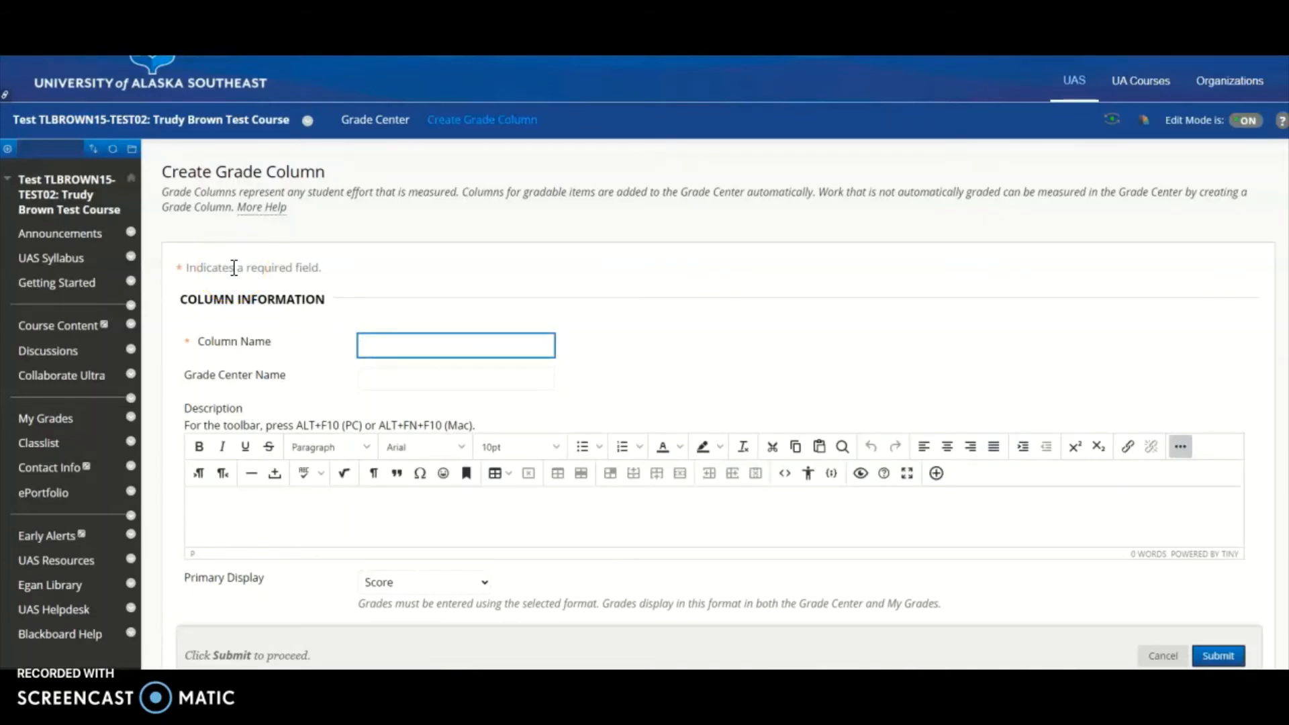
text(Participation)
scroll(311, 296, down, 3)
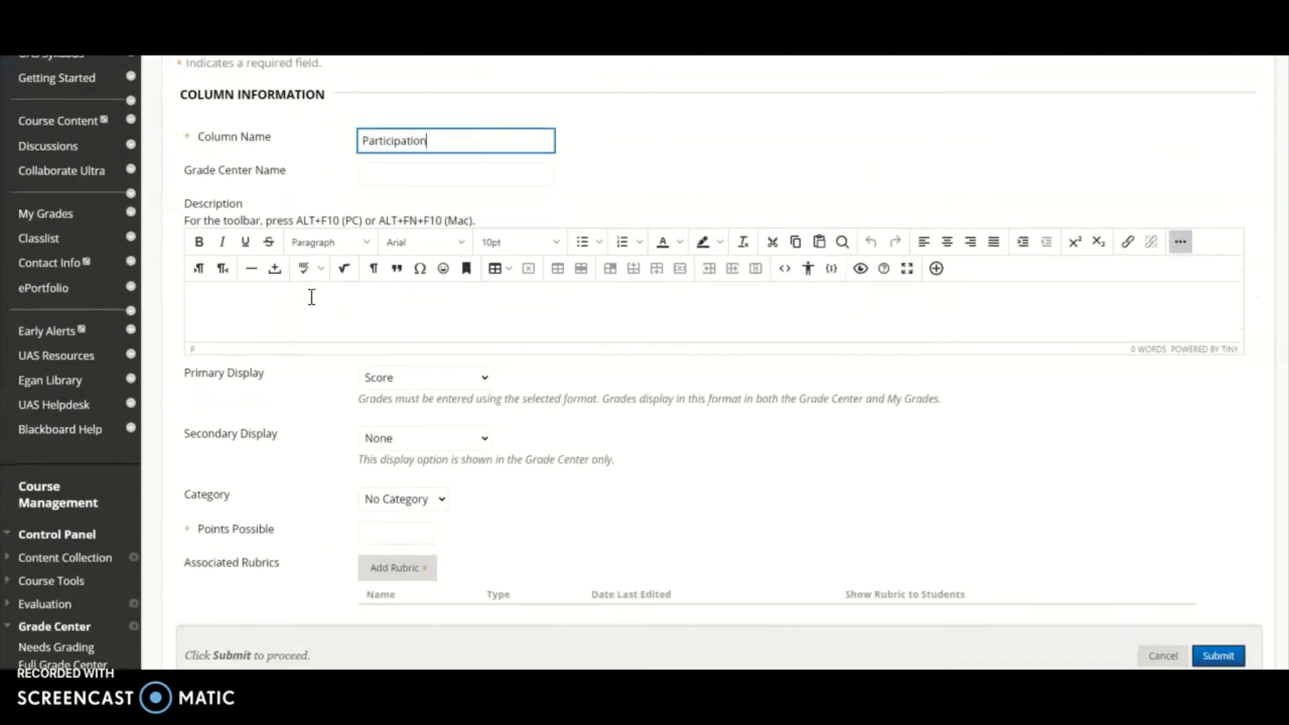
click(310, 298)
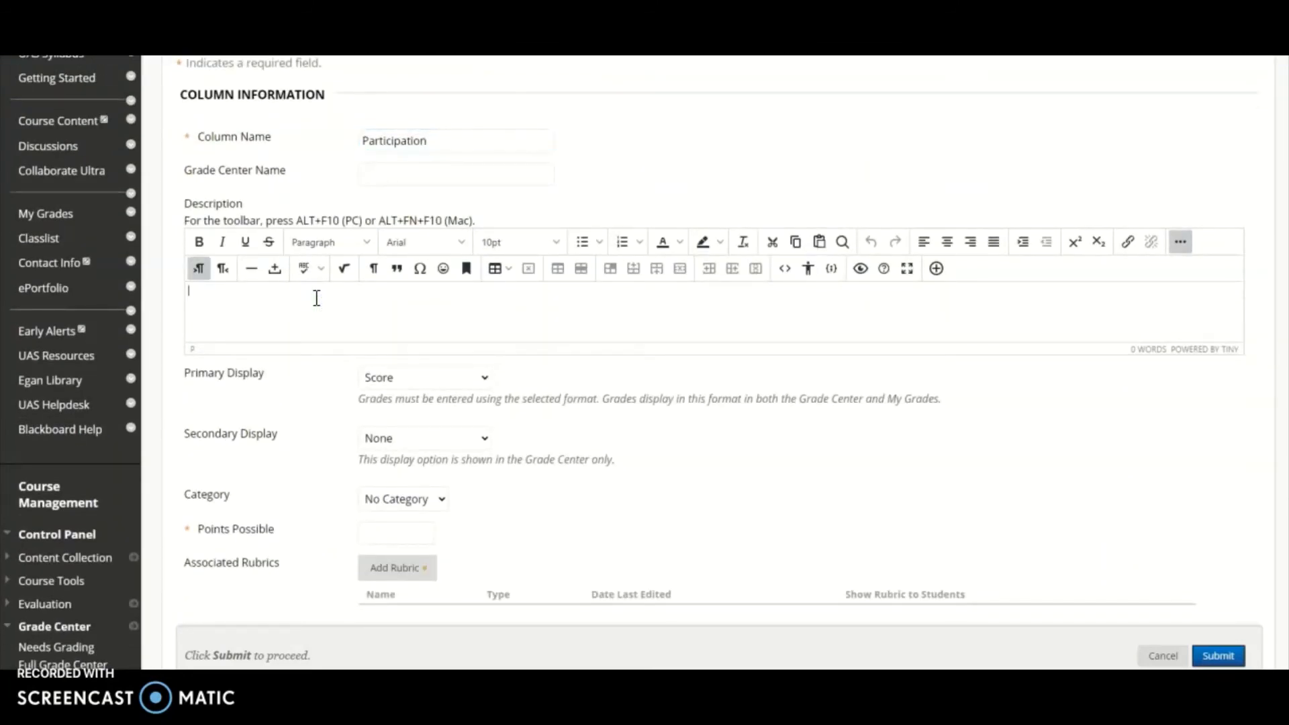
text(Turned in forms)
- Set the column's primary display to Complete/Incomplete, keep it in No Category, and set its points possible to 0
click(484, 380)
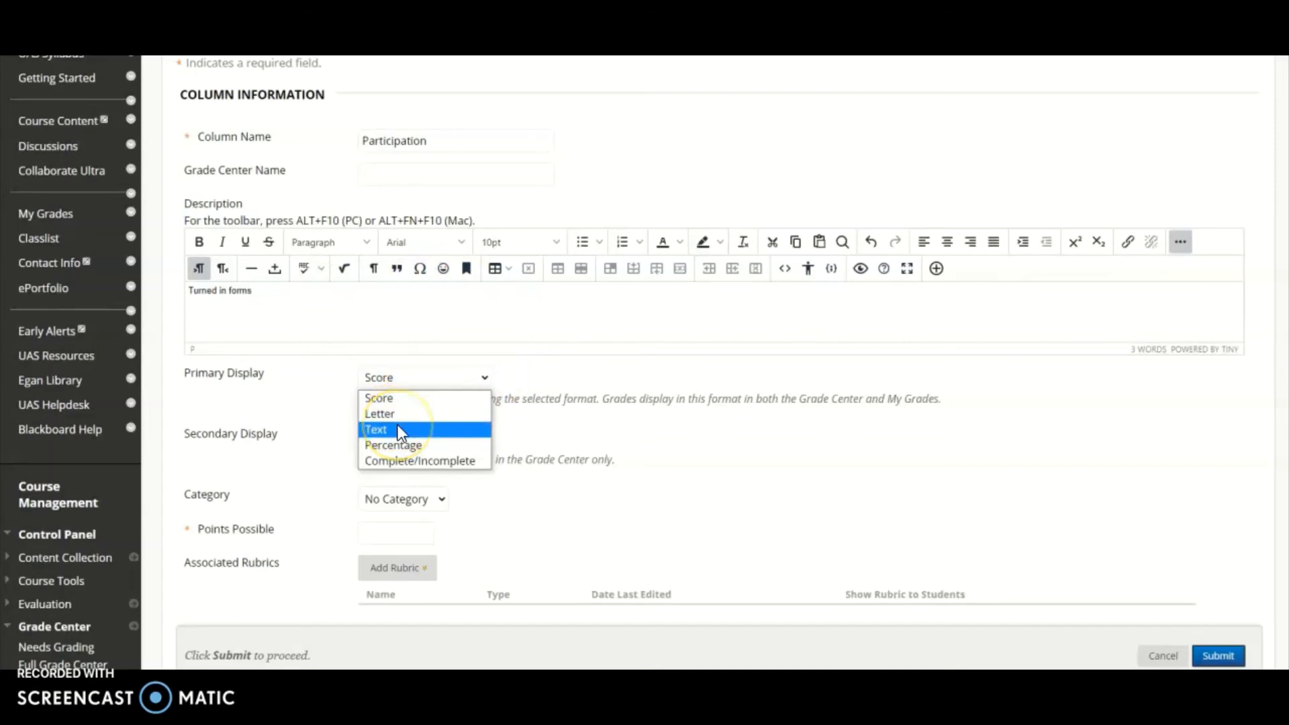
click(453, 462)
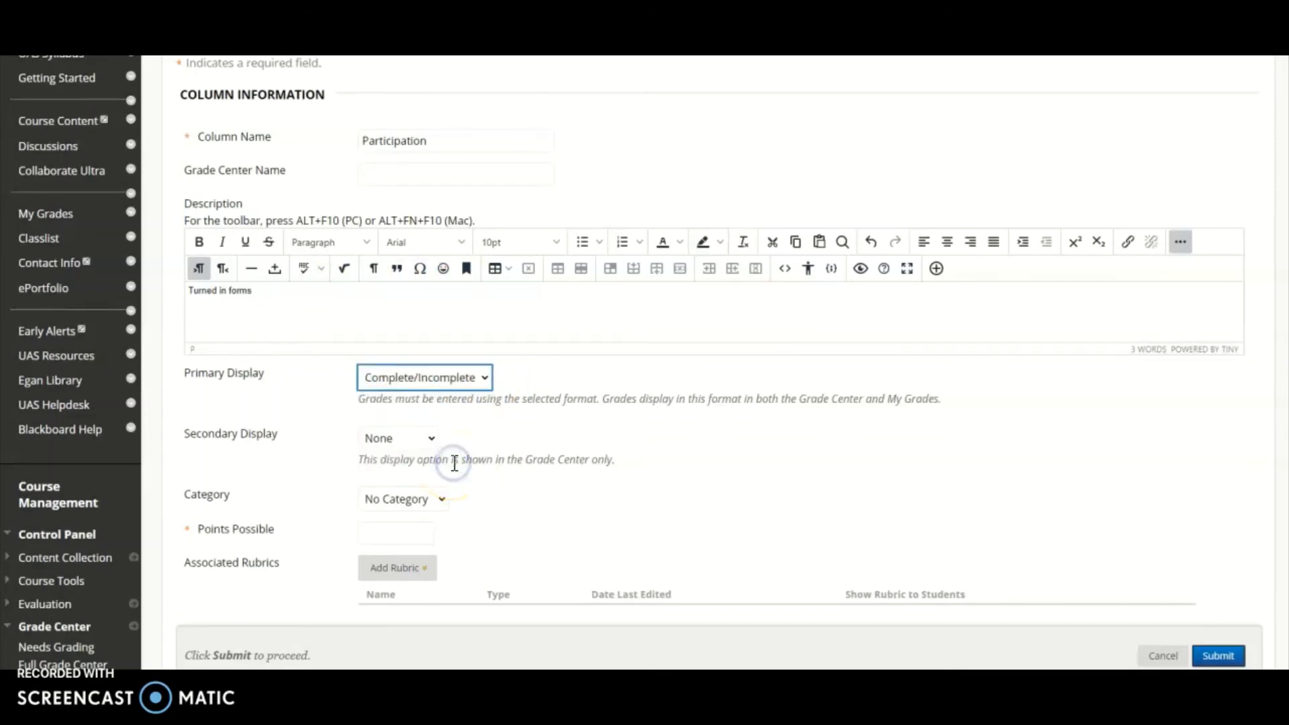
scroll(514, 433, down, 4)
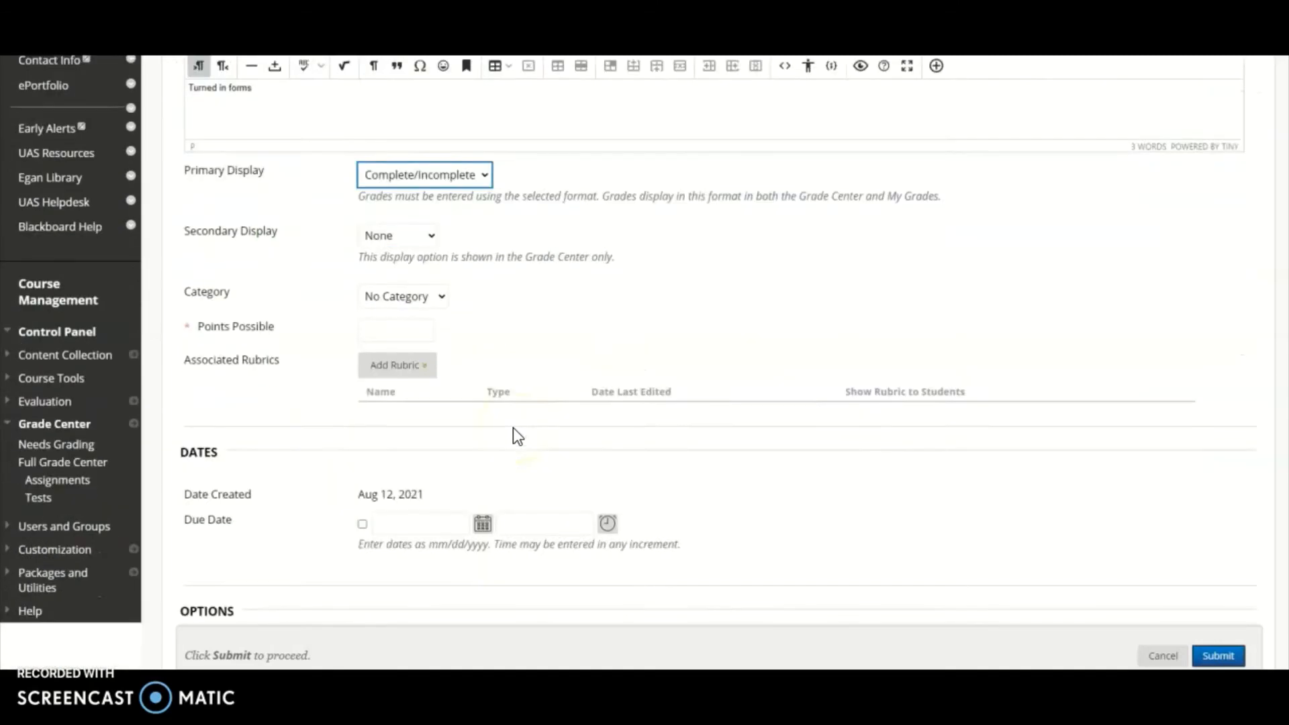
click(440, 227)
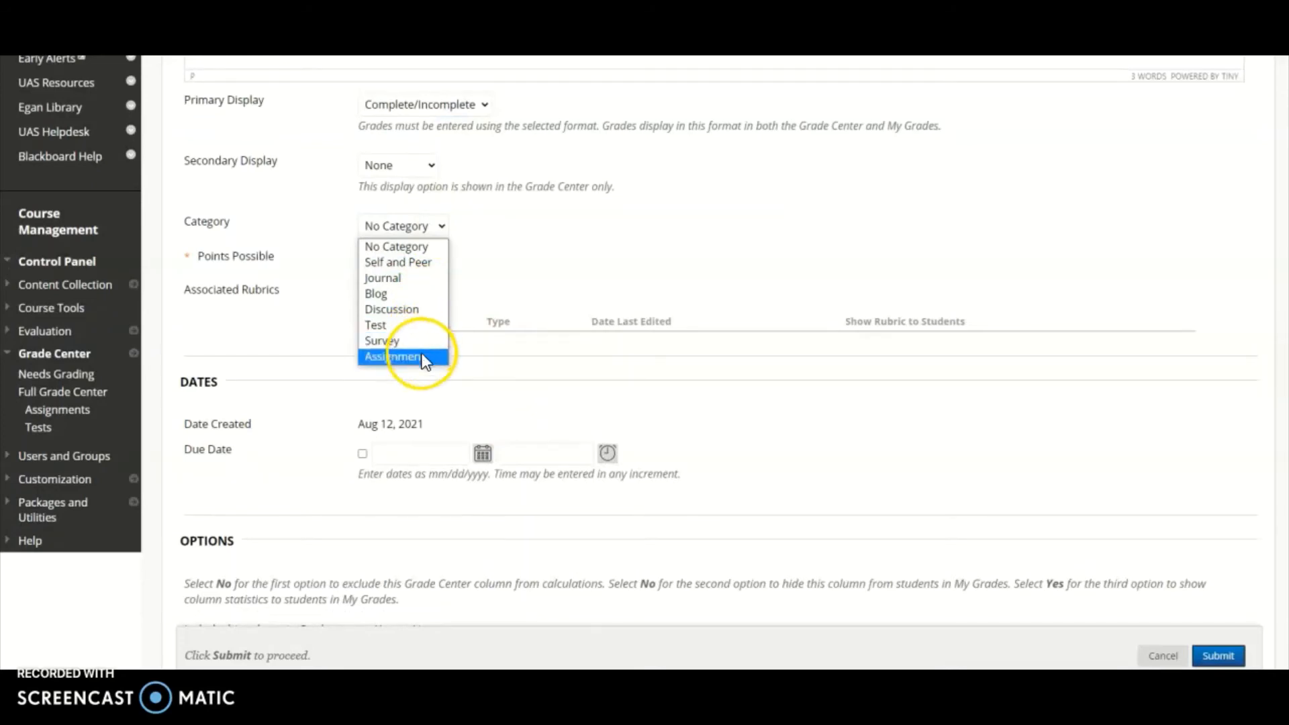
click(431, 246)
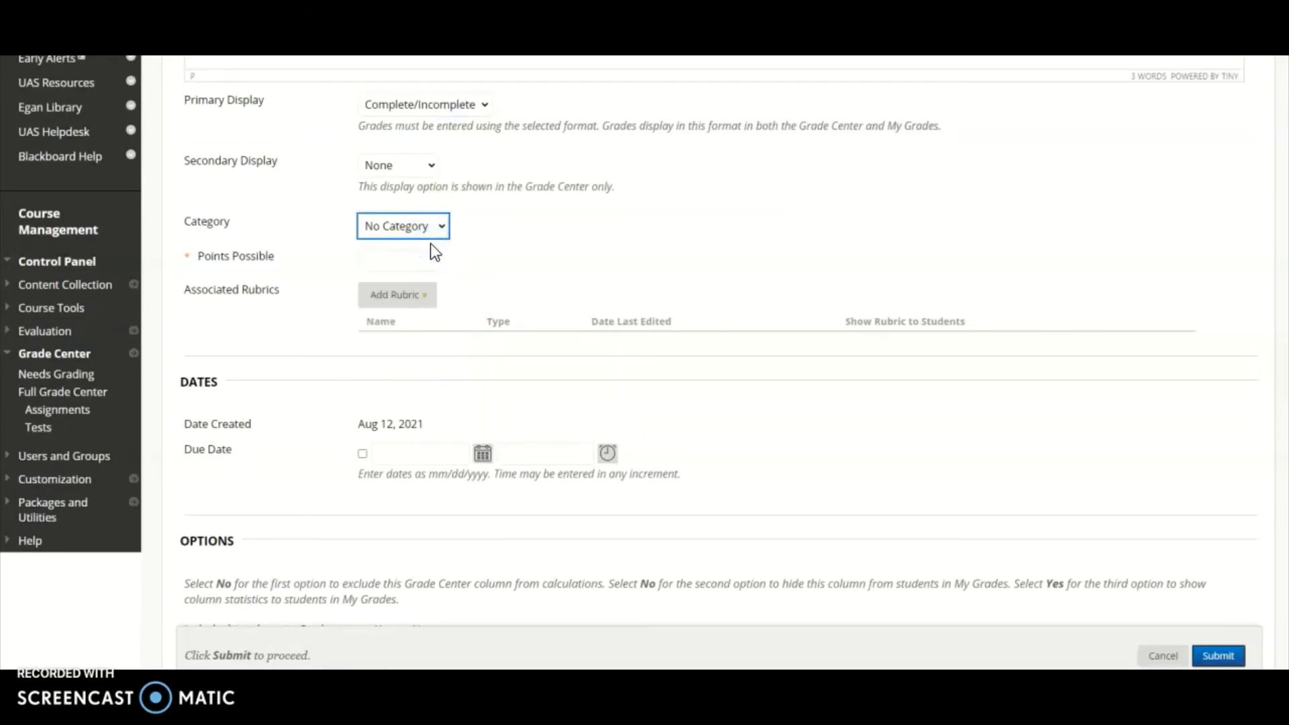
click(424, 261)
text(0)
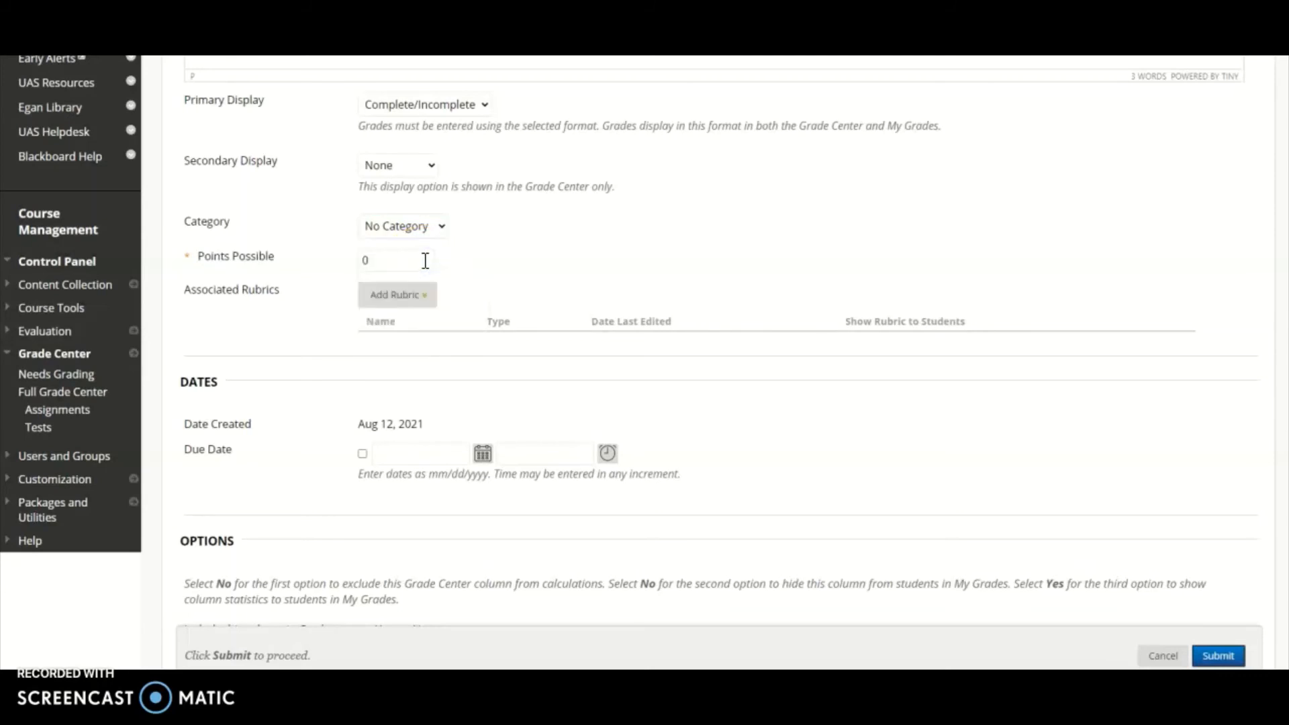
click(679, 228)
- Enable the due date 08/12/2021 at 02:09 PM, exclude the column from Grade Center calculations, and submit it
scroll(676, 228, down, 3)
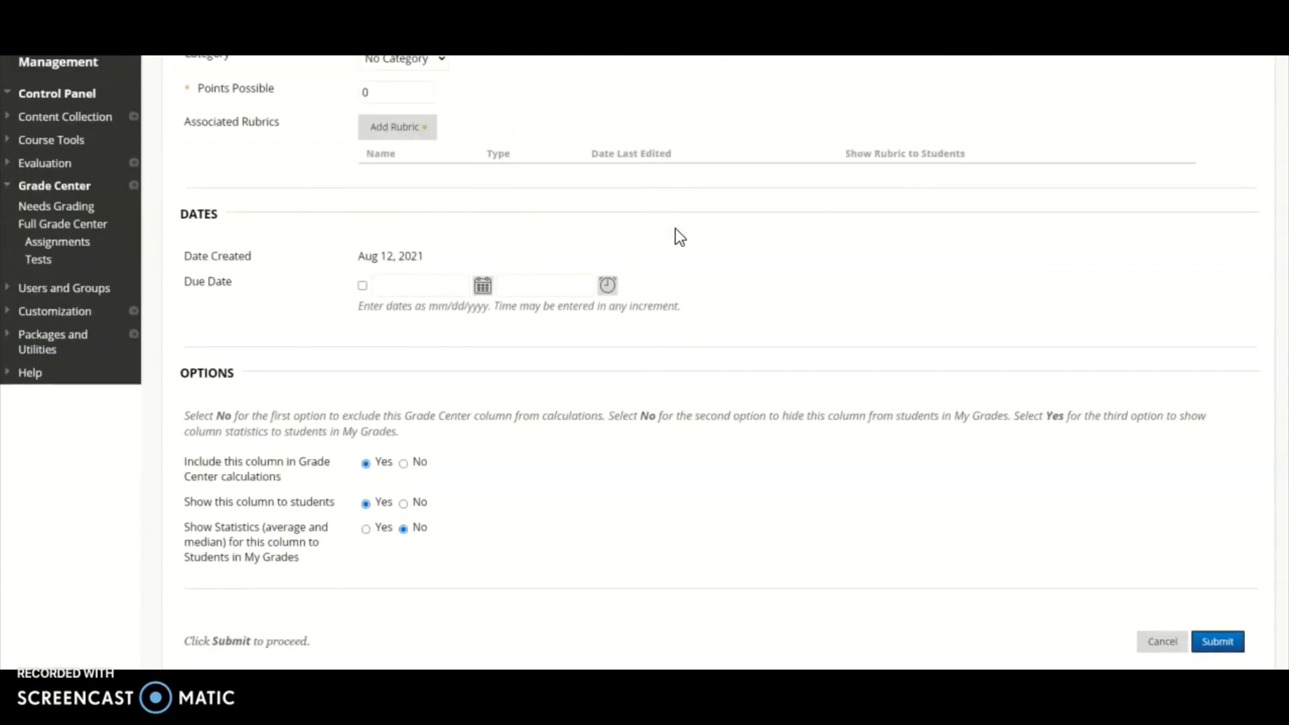
click(363, 286)
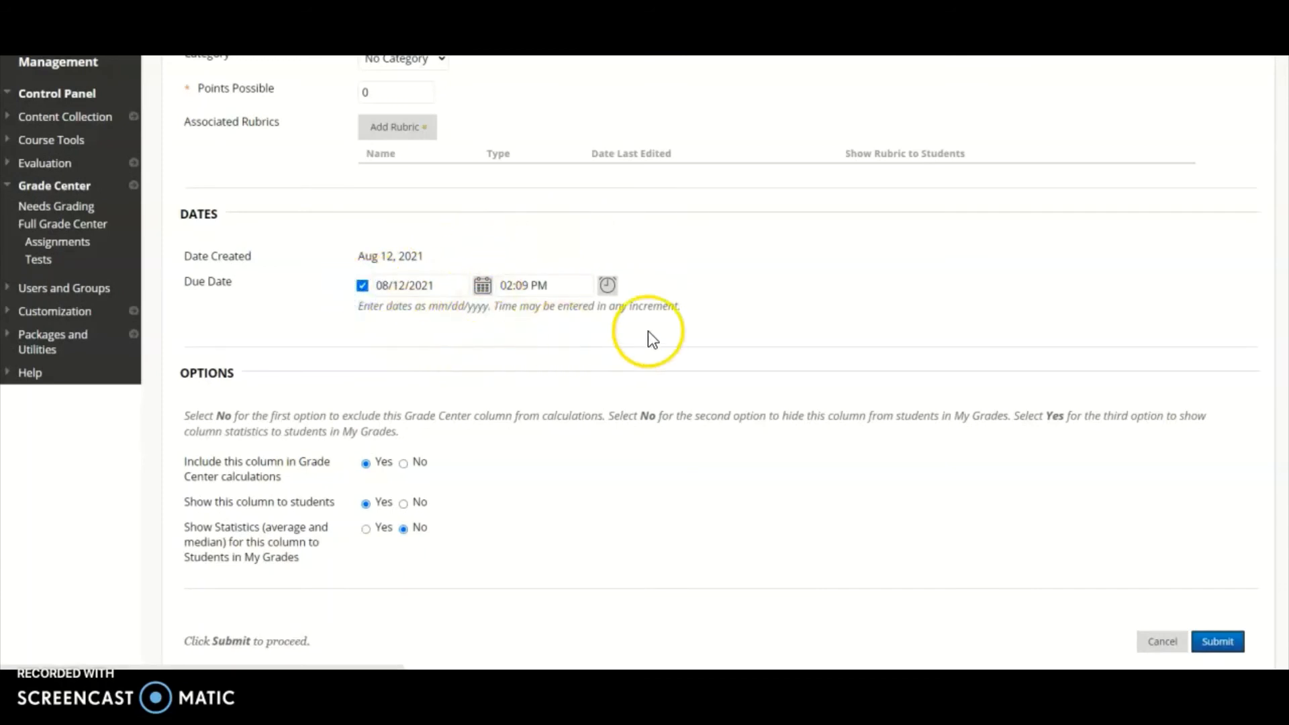
click(674, 334)
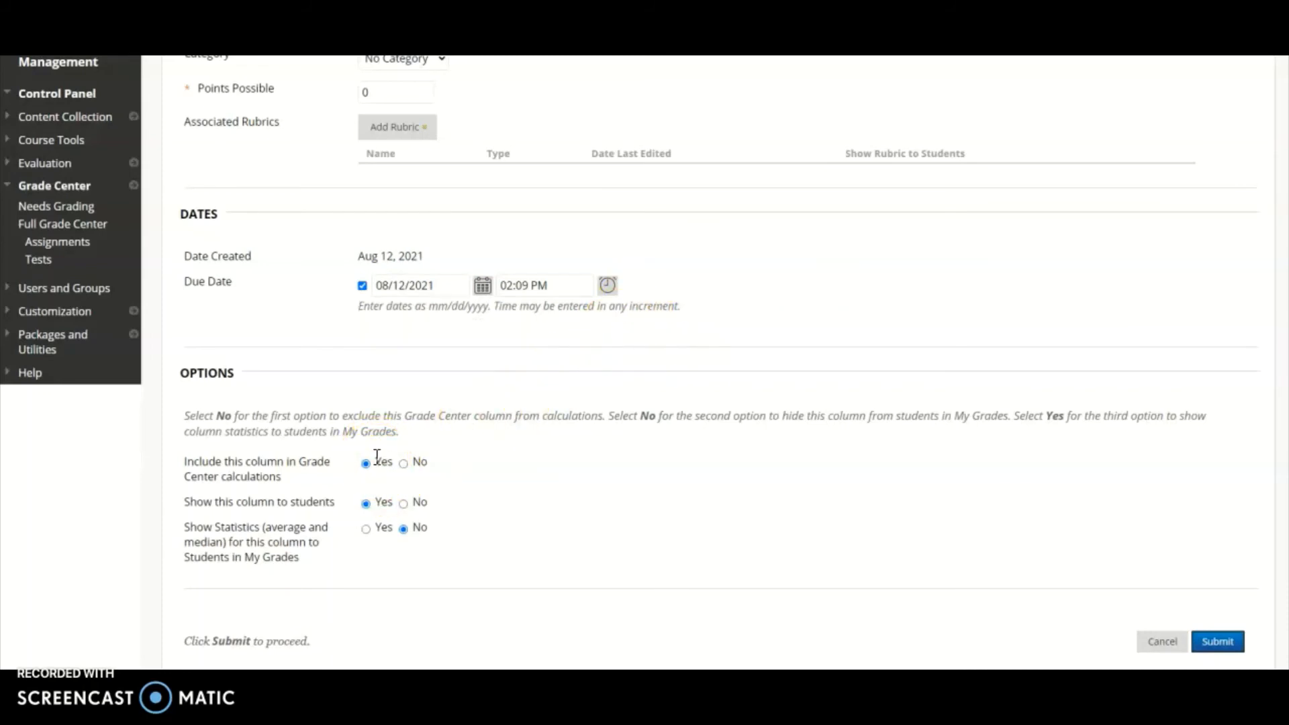
click(403, 463)
click(1215, 645)
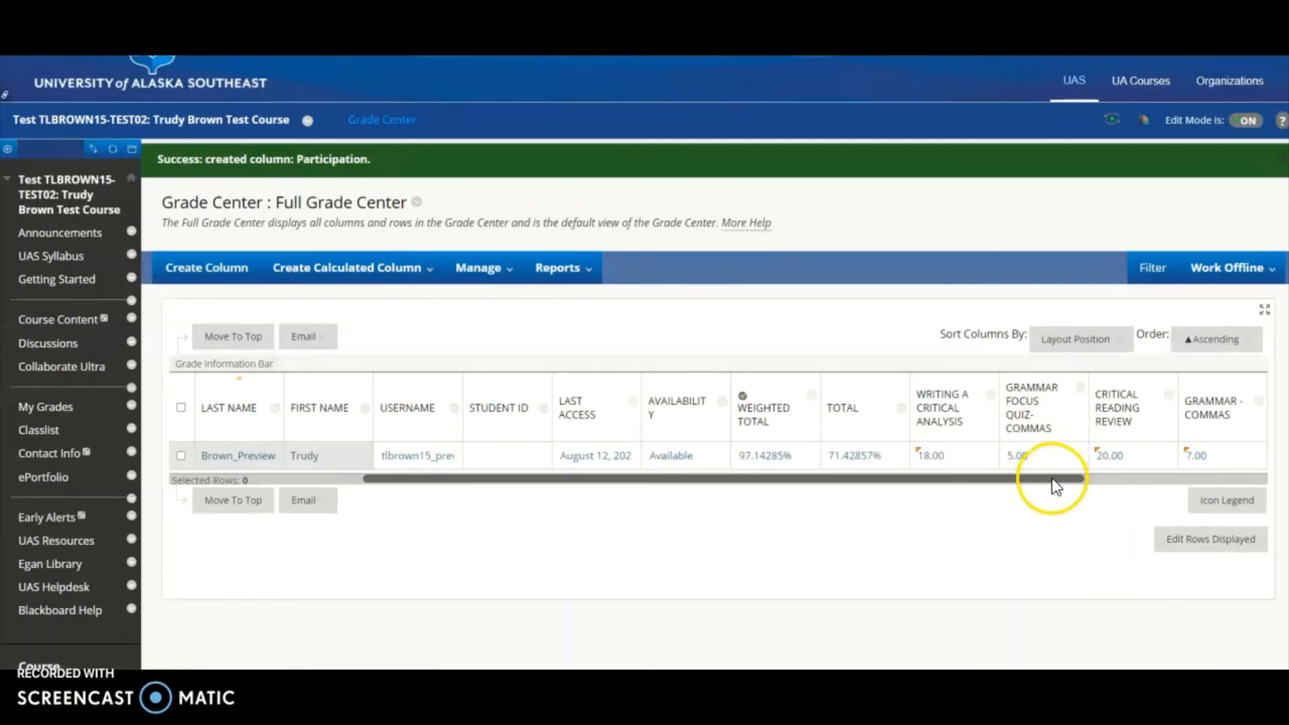
- Locate the new Participation column in the grade grid and open the student's grade cell in it
drag(1053, 478, 1269, 494)
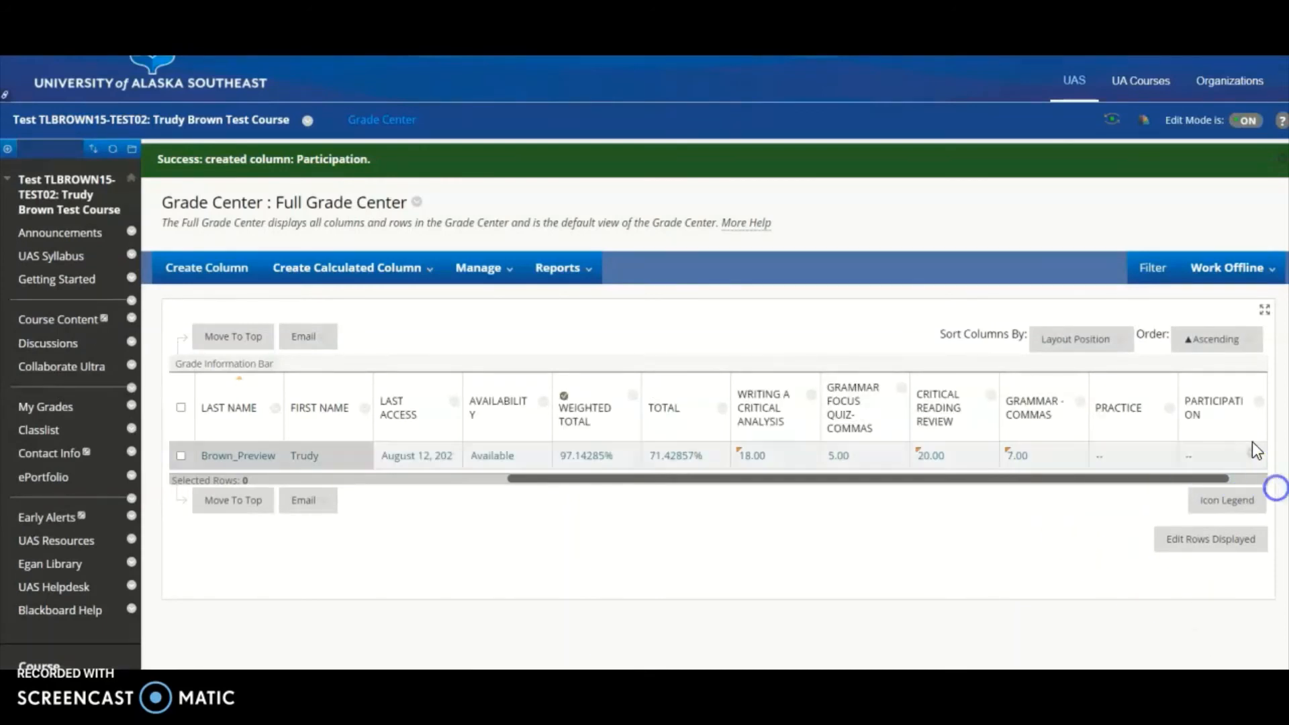
click(1211, 455)
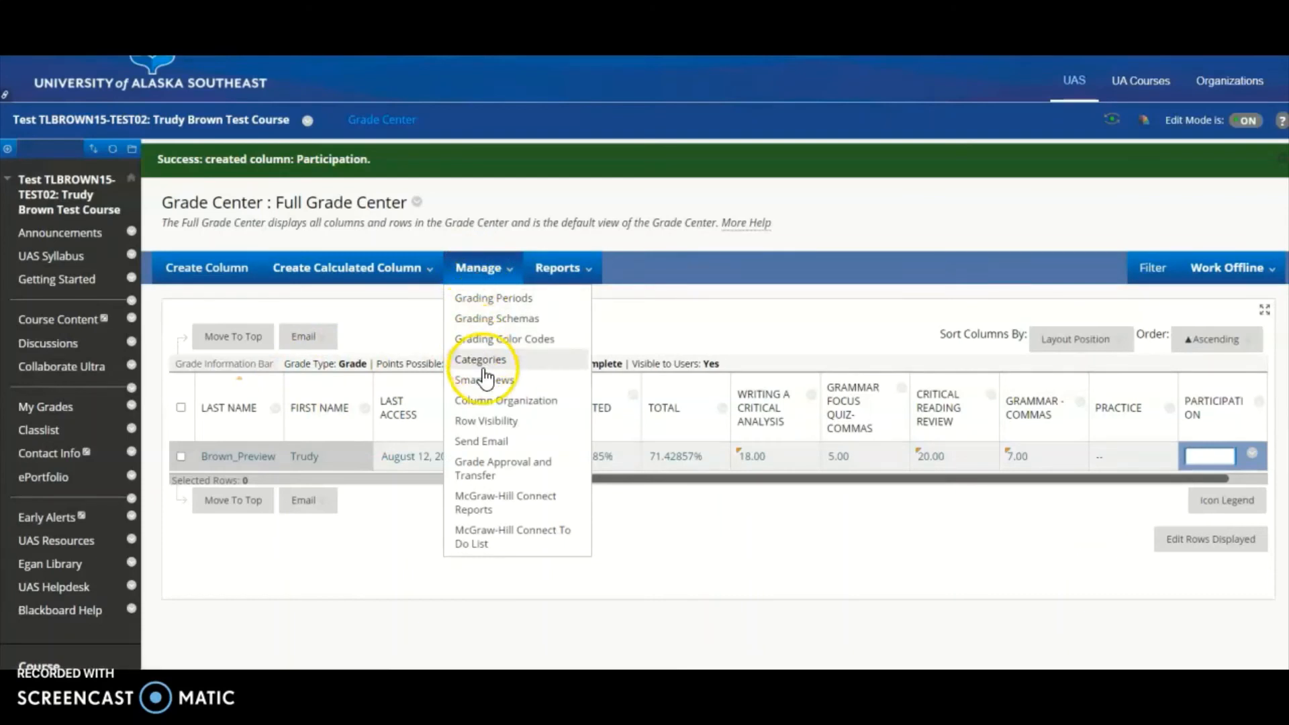
- In Column Organization, move Student ID into the frozen columns and move Participation above Weighted Total under Not in a Grading Period
click(505, 400)
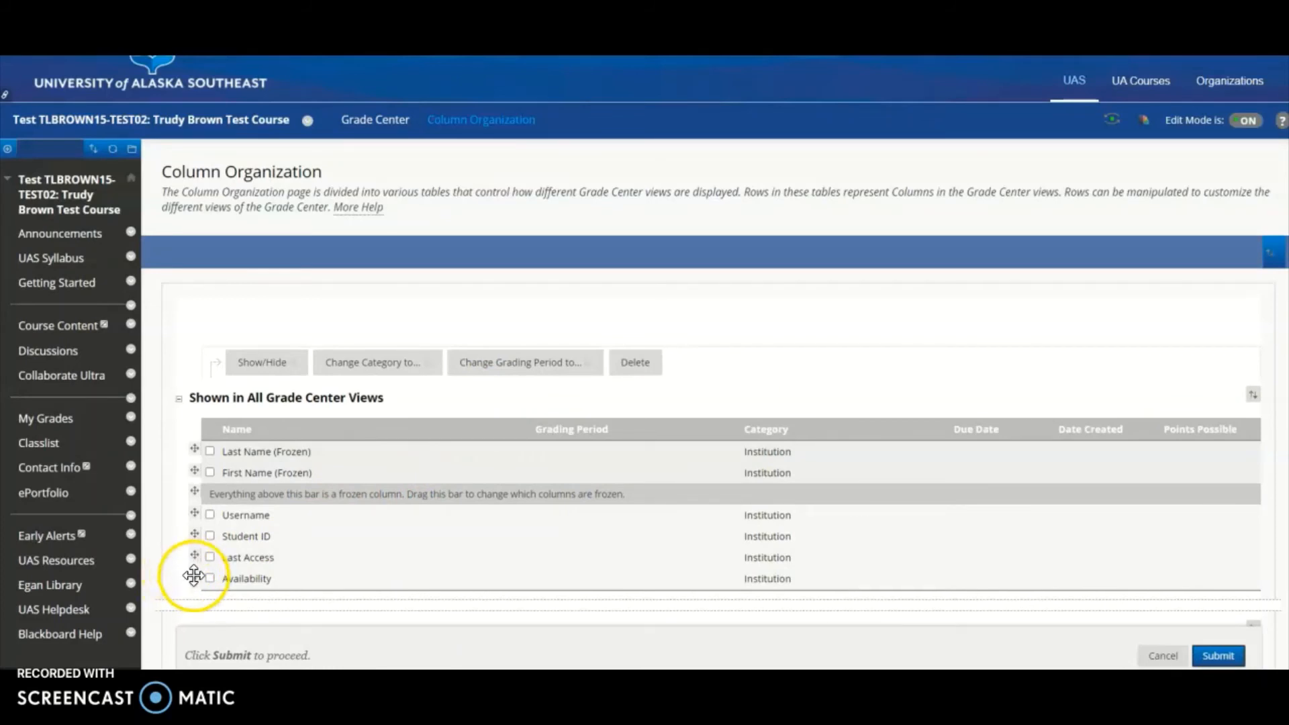
drag(192, 535, 198, 488)
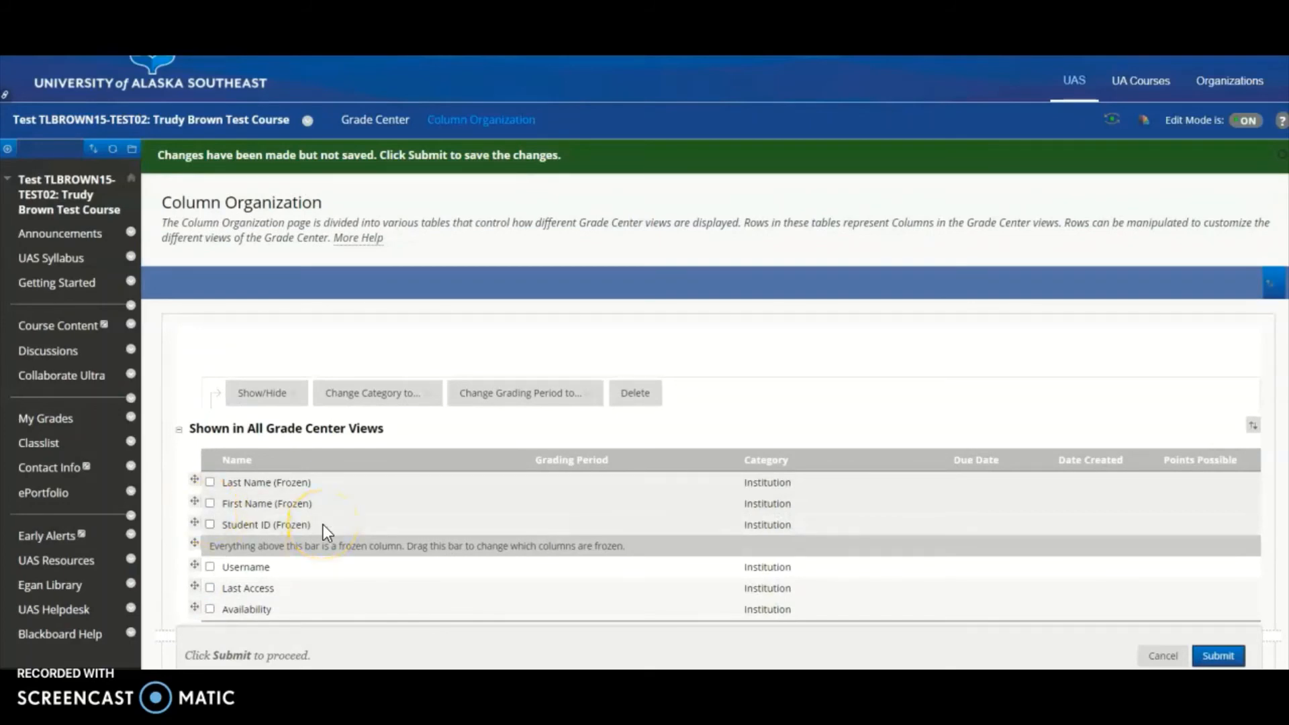
scroll(328, 521, down, 5)
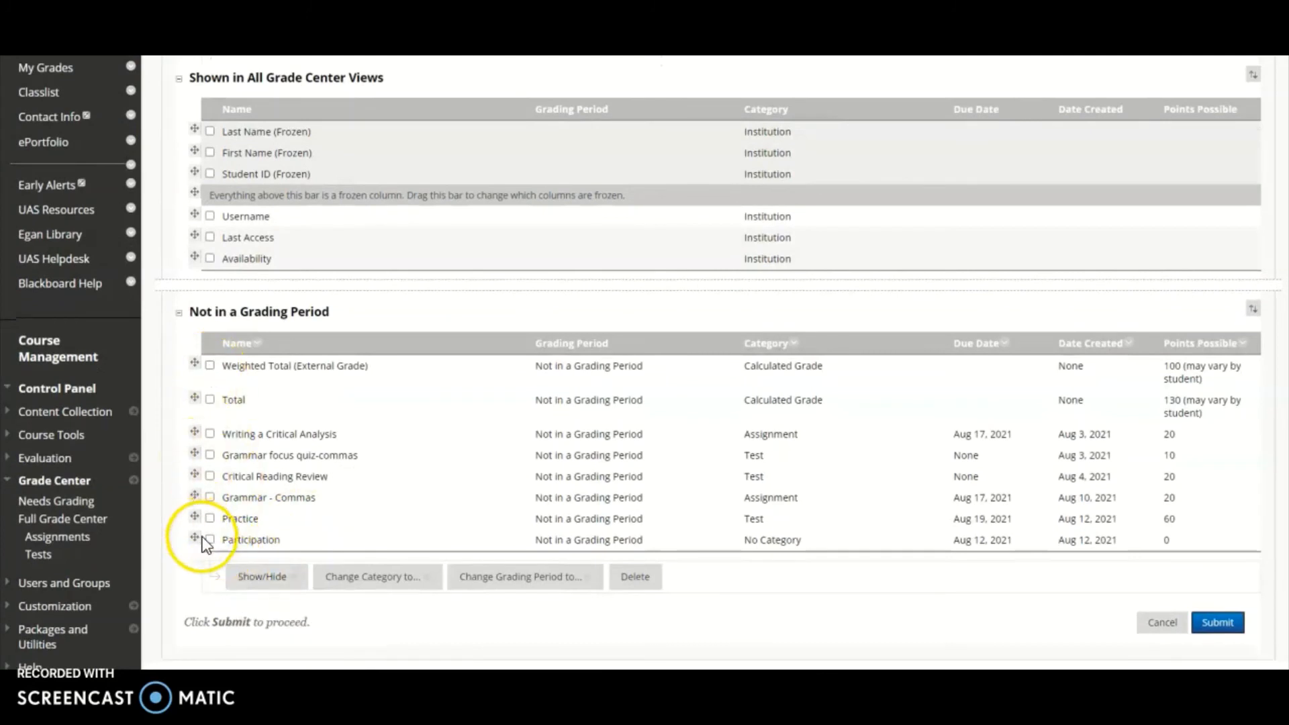
drag(193, 536, 207, 368)
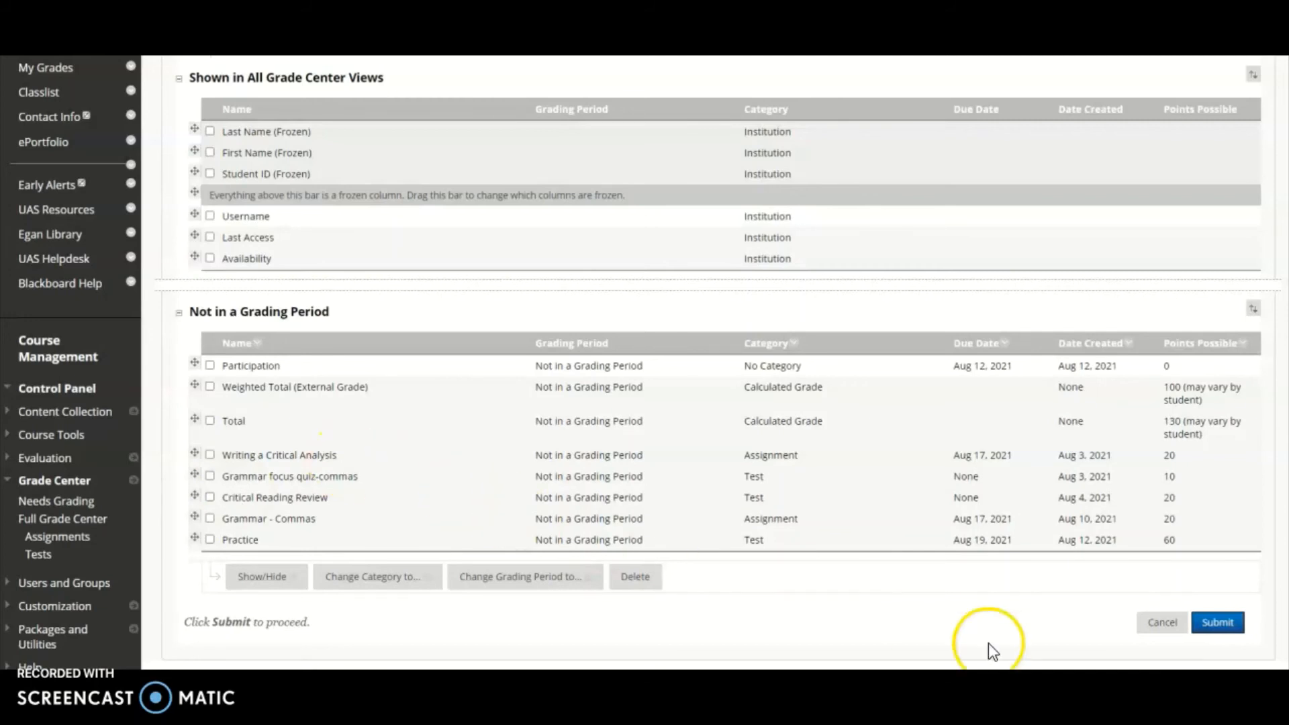
- Submit the reorganized column layout and start creating a new Smart View for the Grade Center
click(1208, 626)
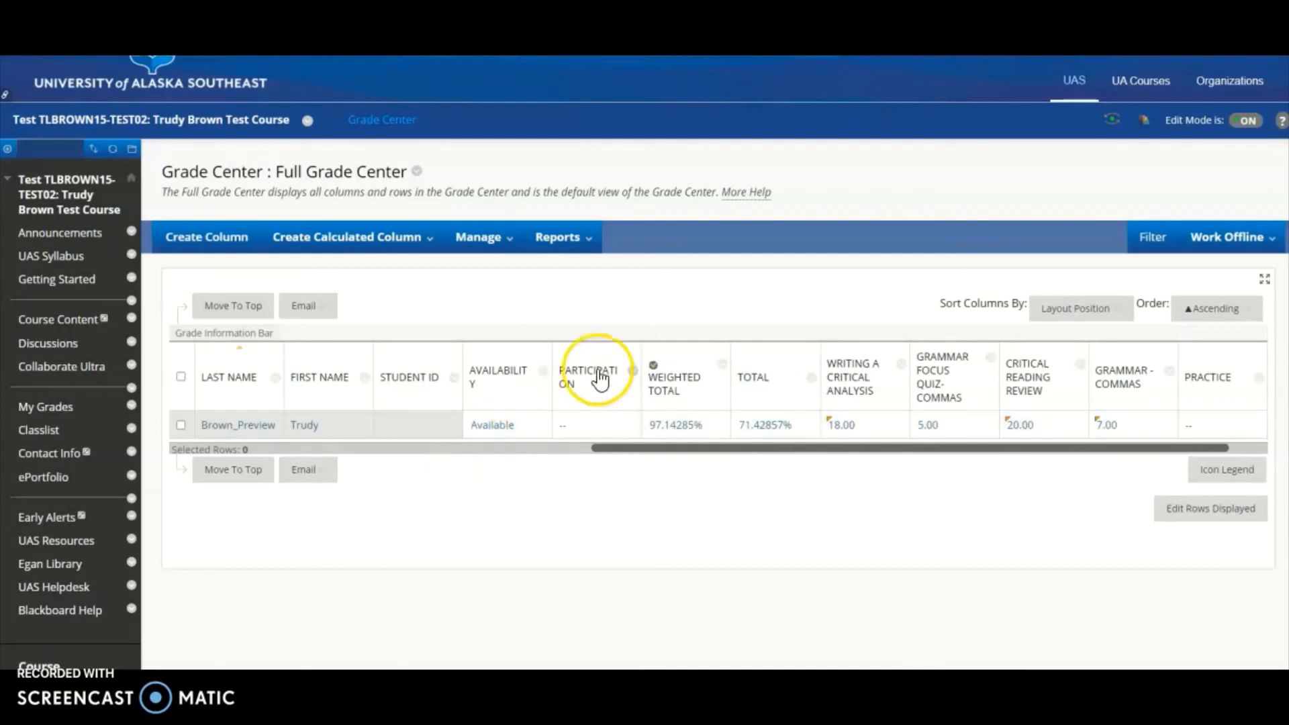
click(480, 240)
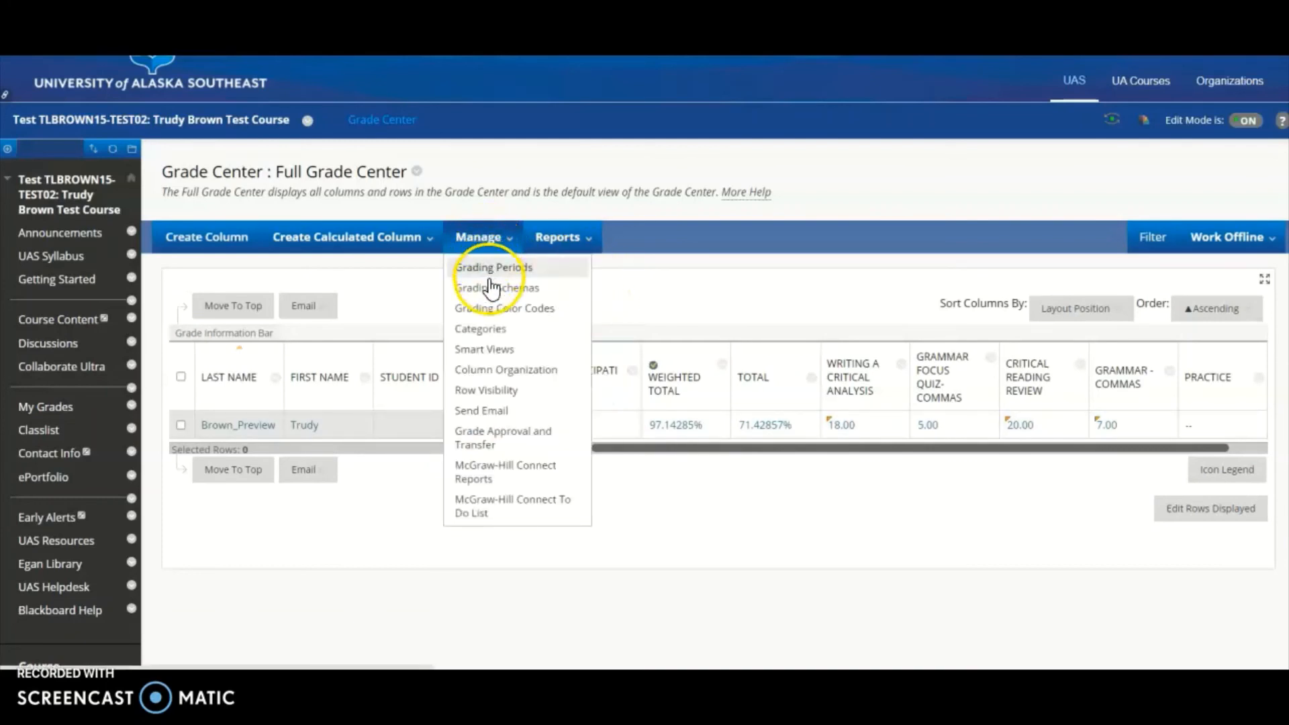
click(497, 356)
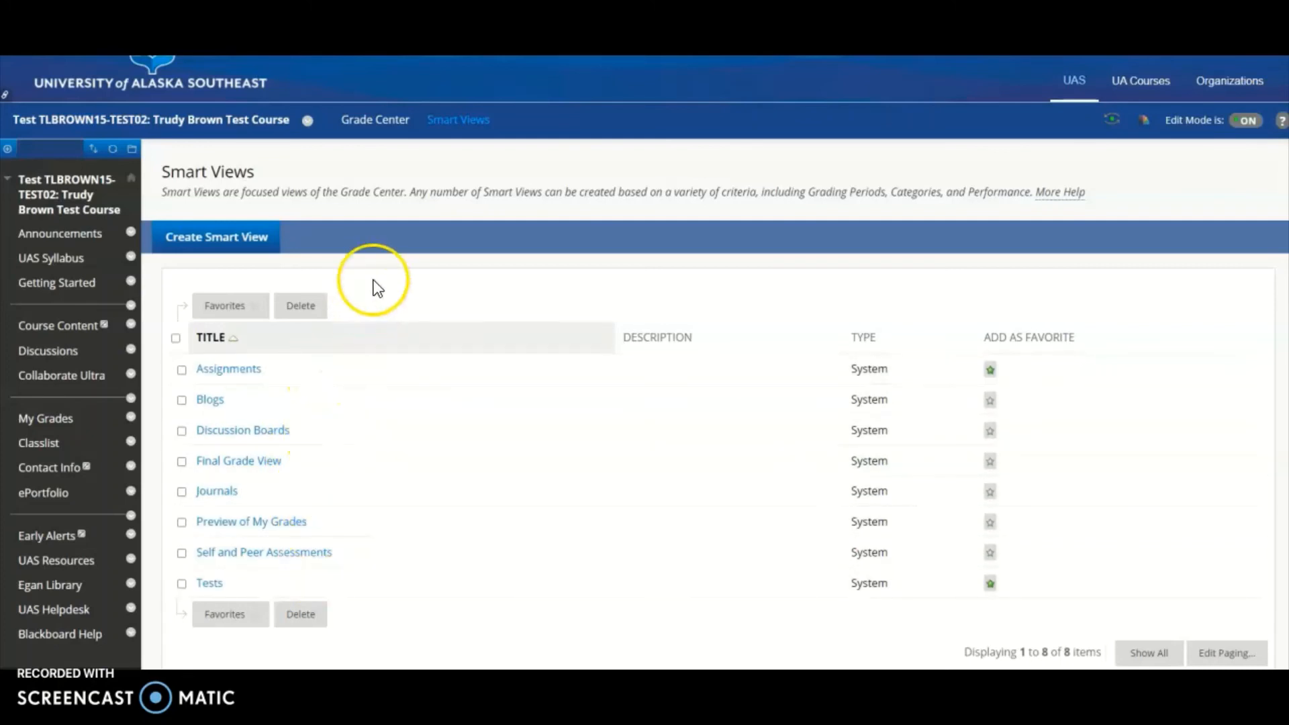
click(243, 251)
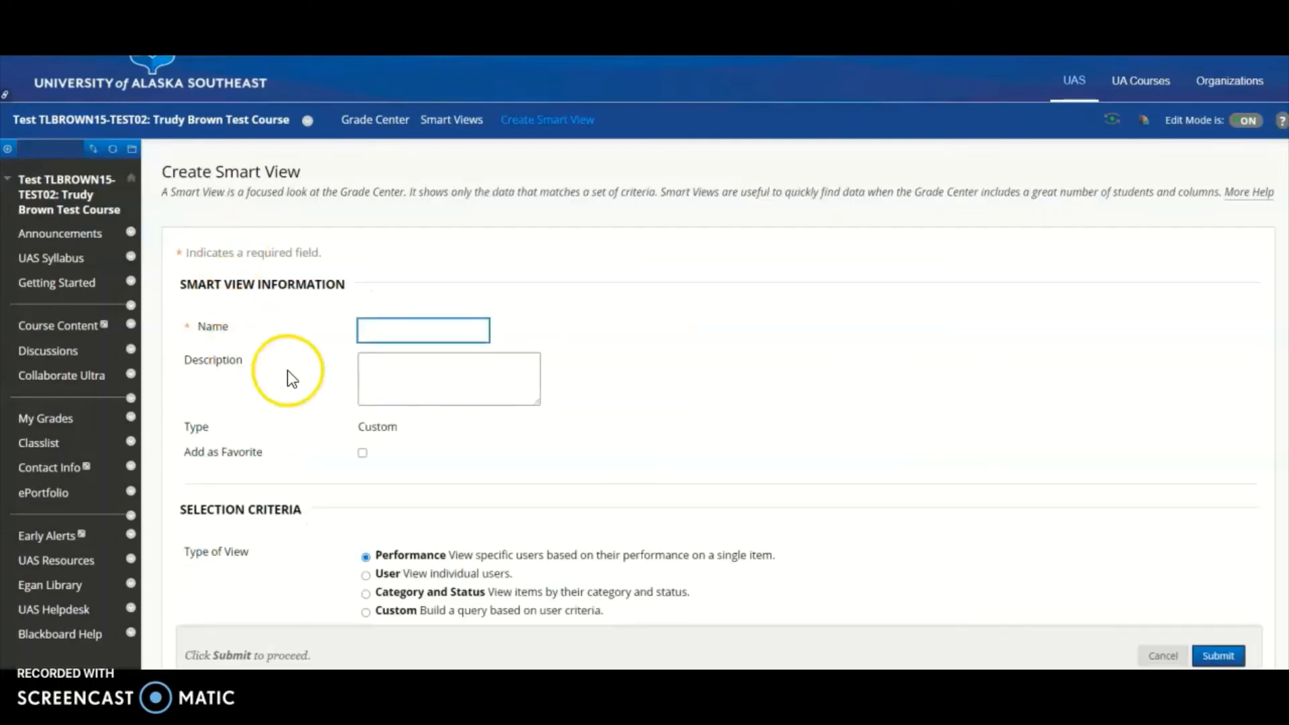
- Name the Smart View Group A, leave its description empty, and add it as a favorite
click(388, 325)
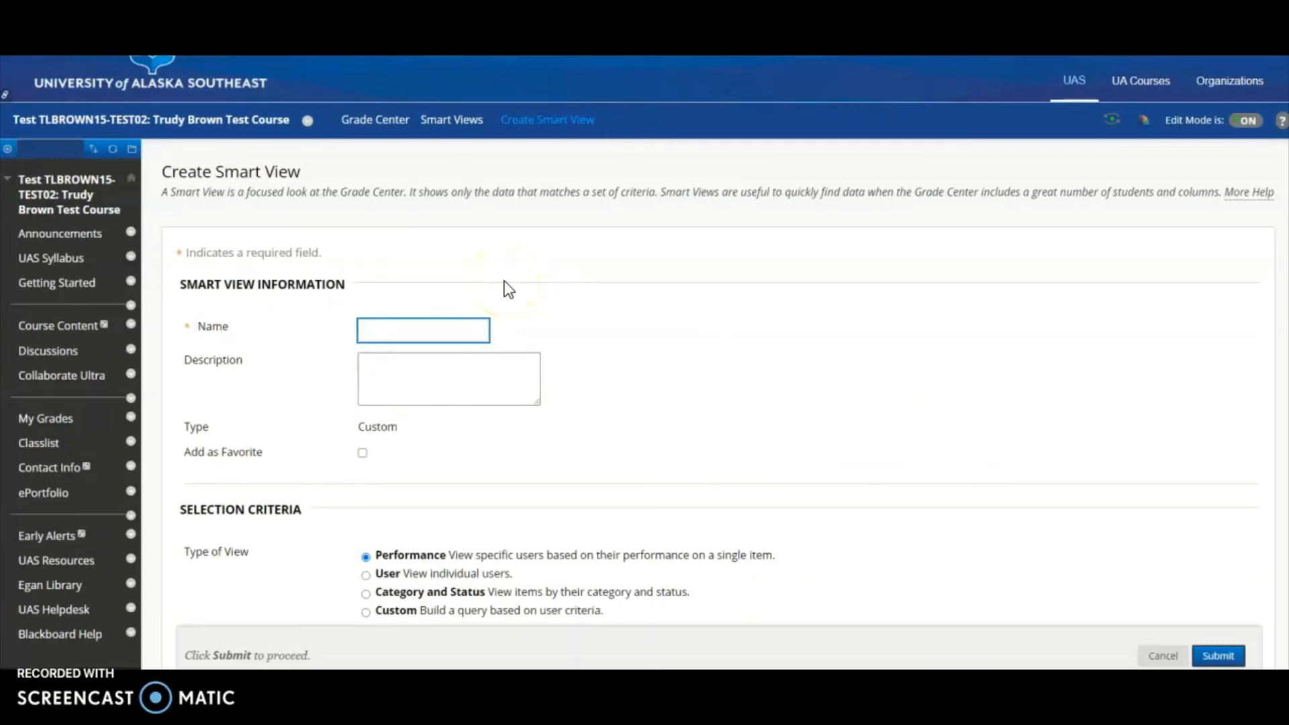
text(Group)
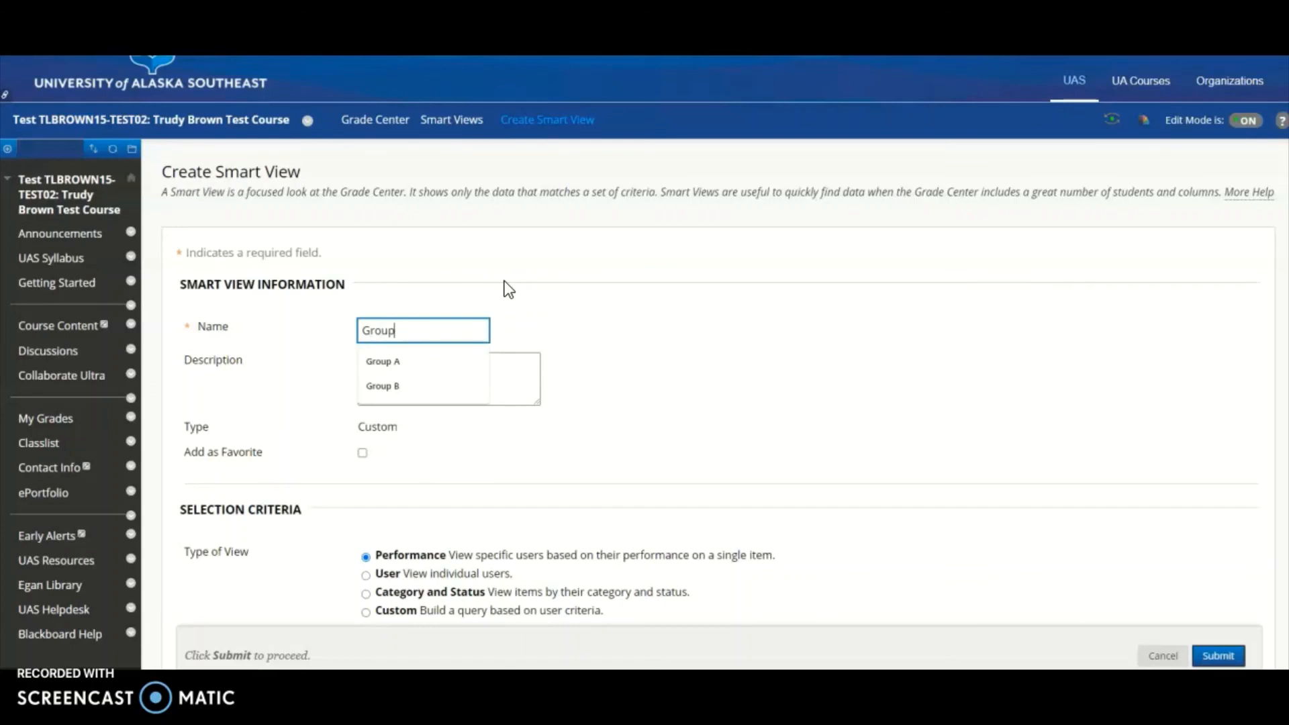
text( A)
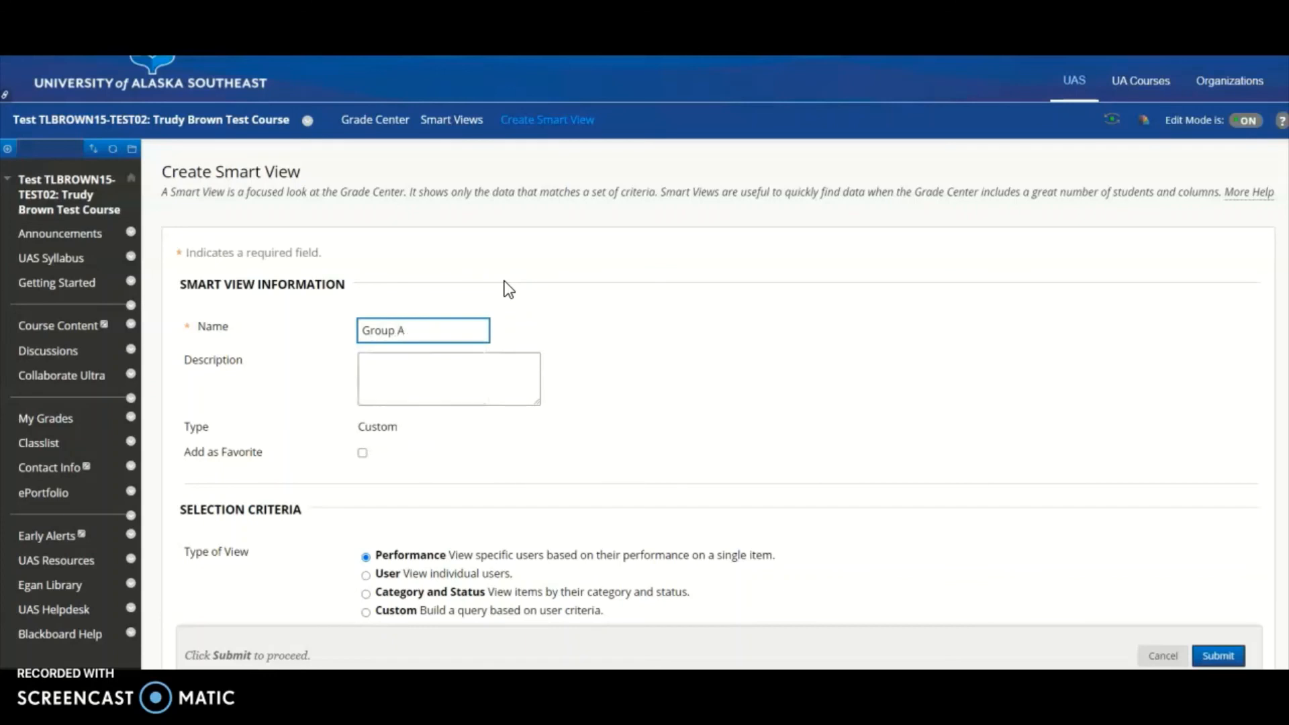
click(484, 371)
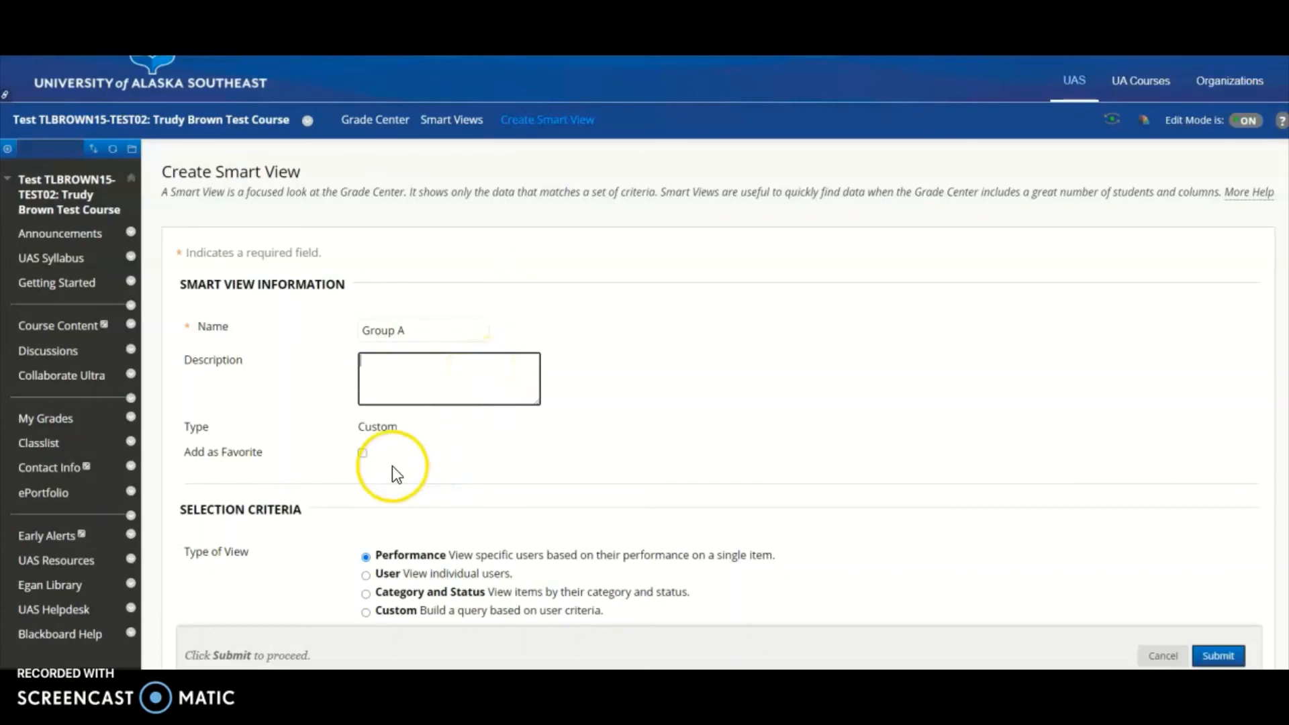
click(362, 454)
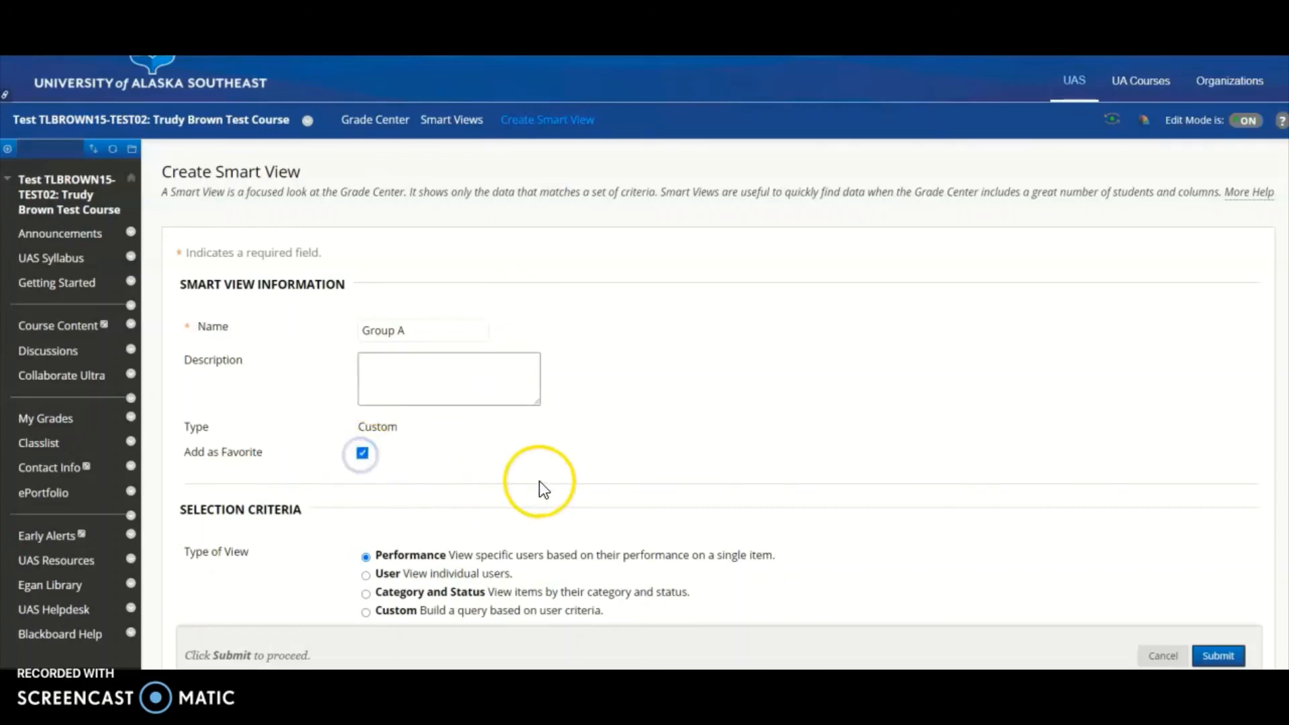
- Set the type of view to User with the listed preview student selected, then submit the Smart View and open Group A
scroll(576, 478, down, 3)
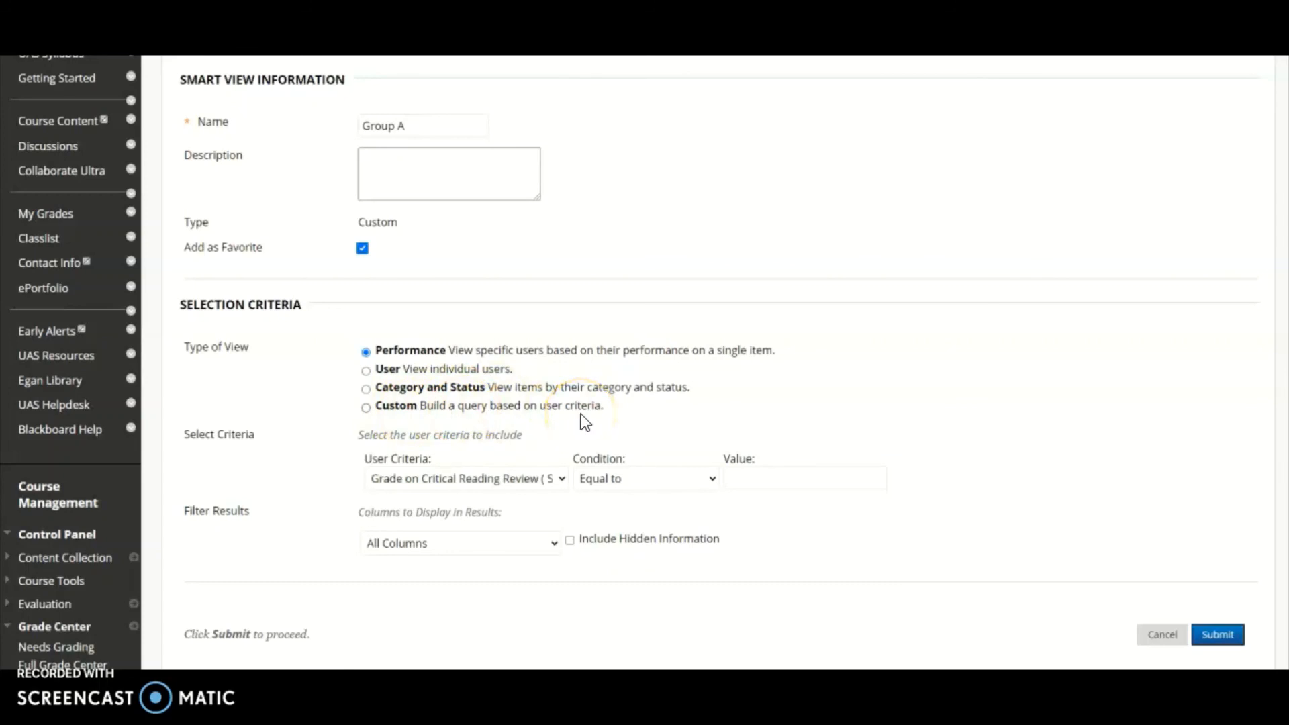
click(366, 371)
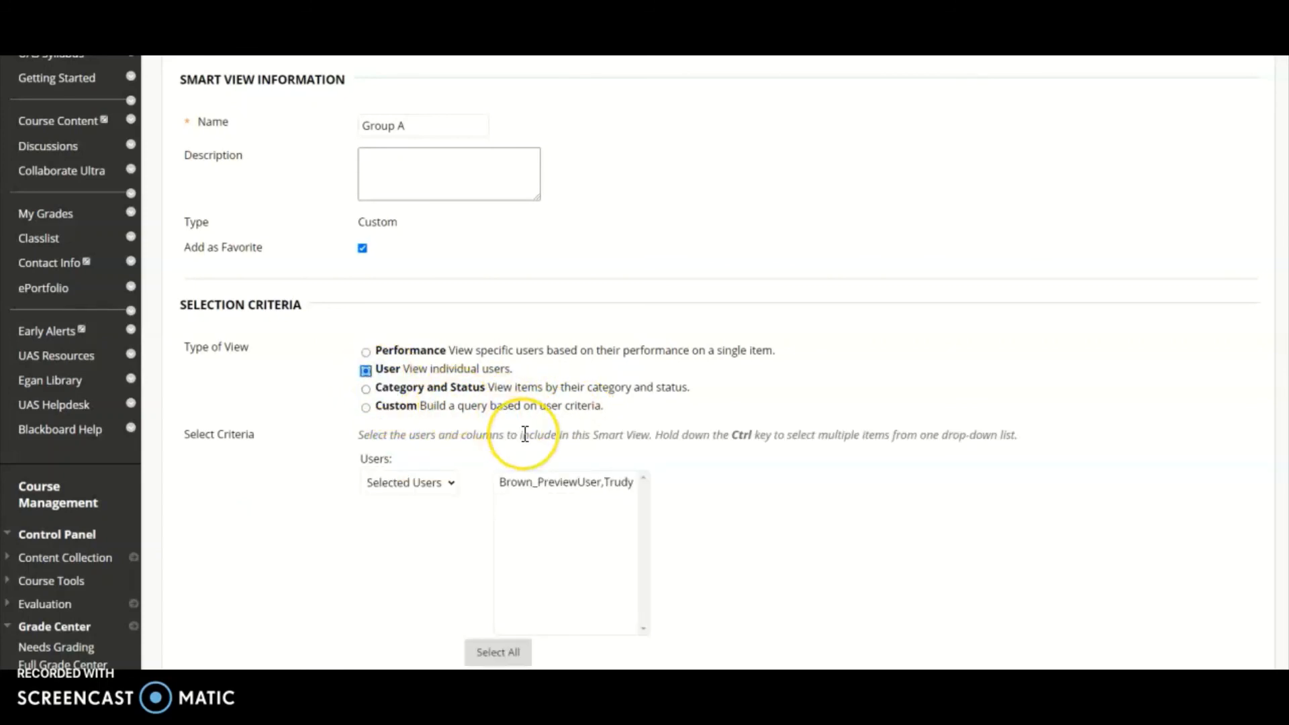
scroll(525, 434, down, 3)
click(622, 309)
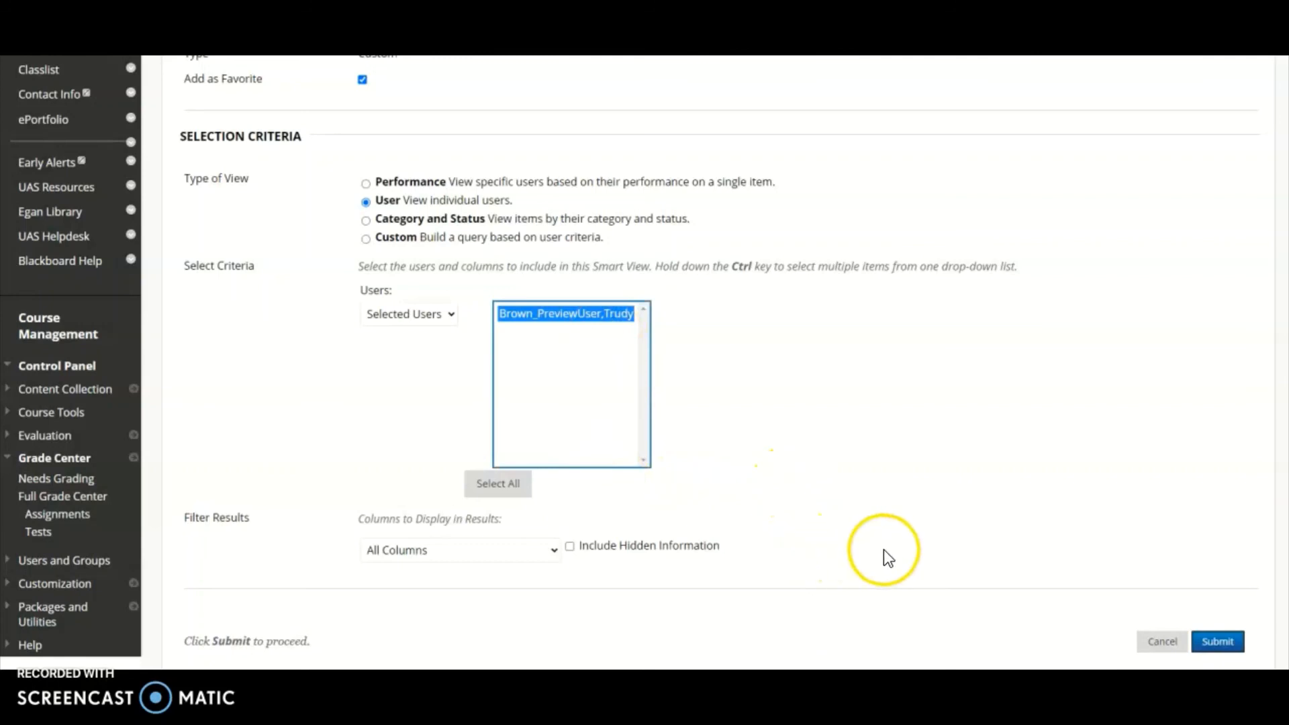
click(1206, 645)
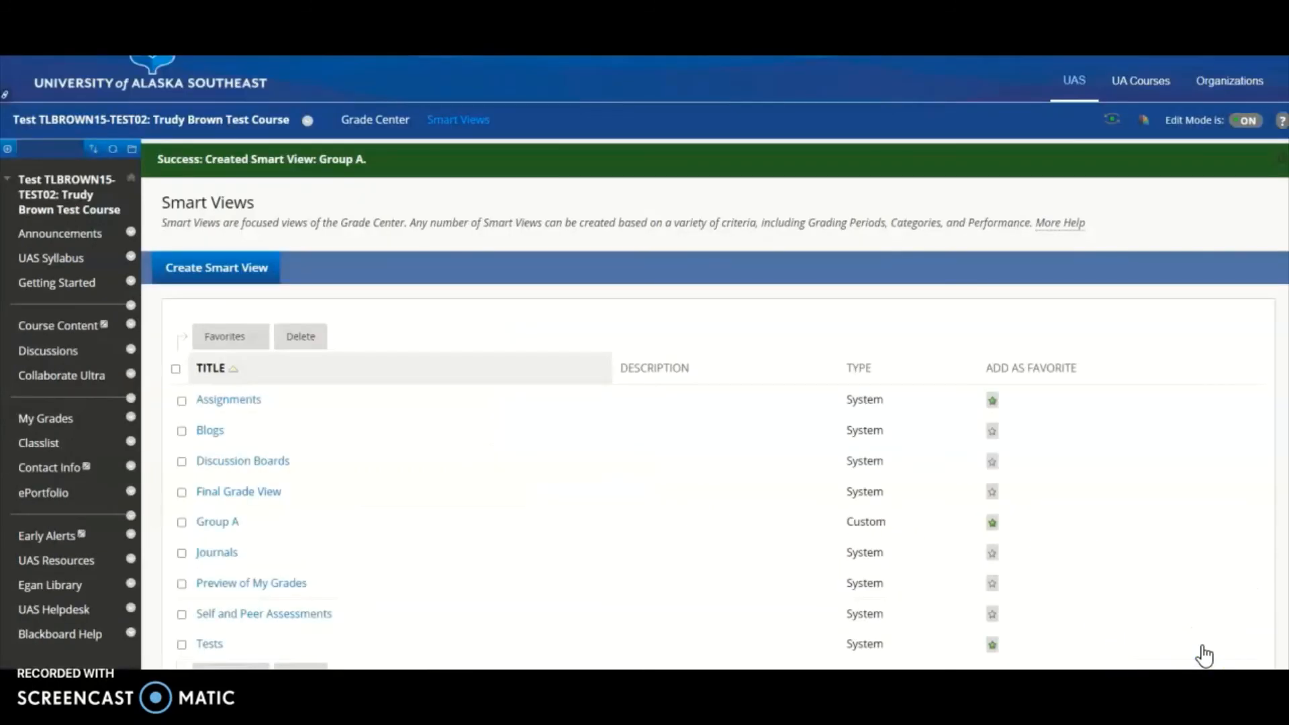
click(206, 531)
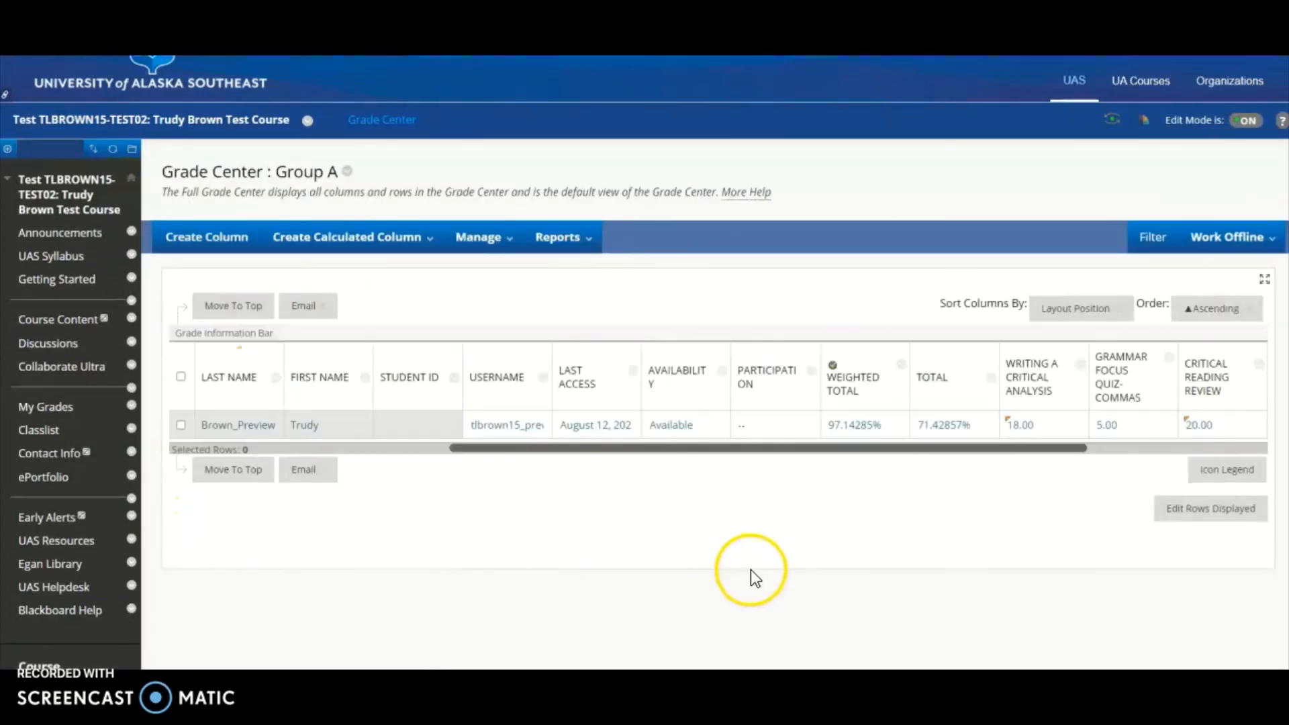